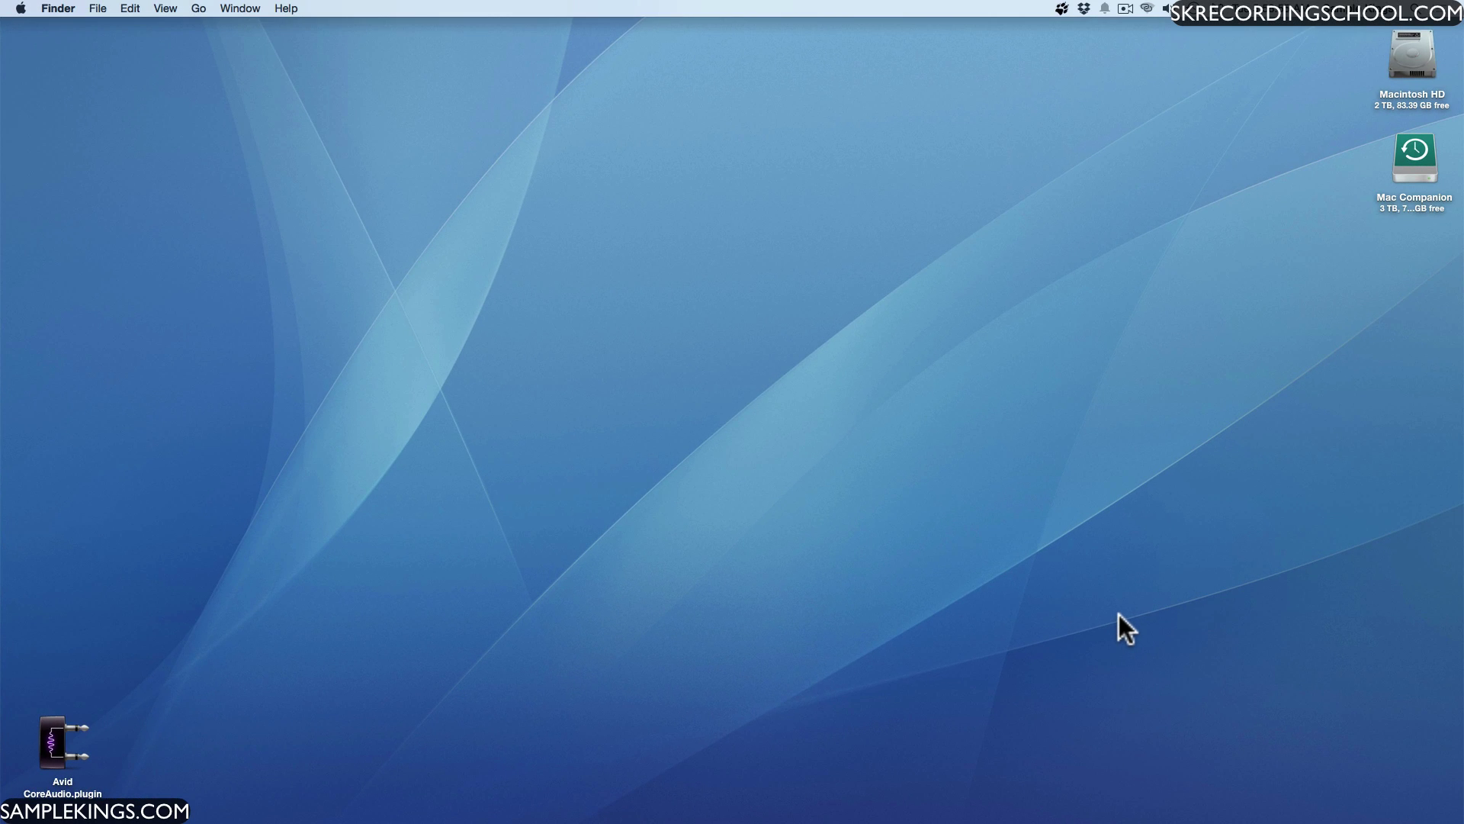
Launch Pro Tools from its Dock icon
{"action": "mouse_move", "coordinate": [1161, 815]}
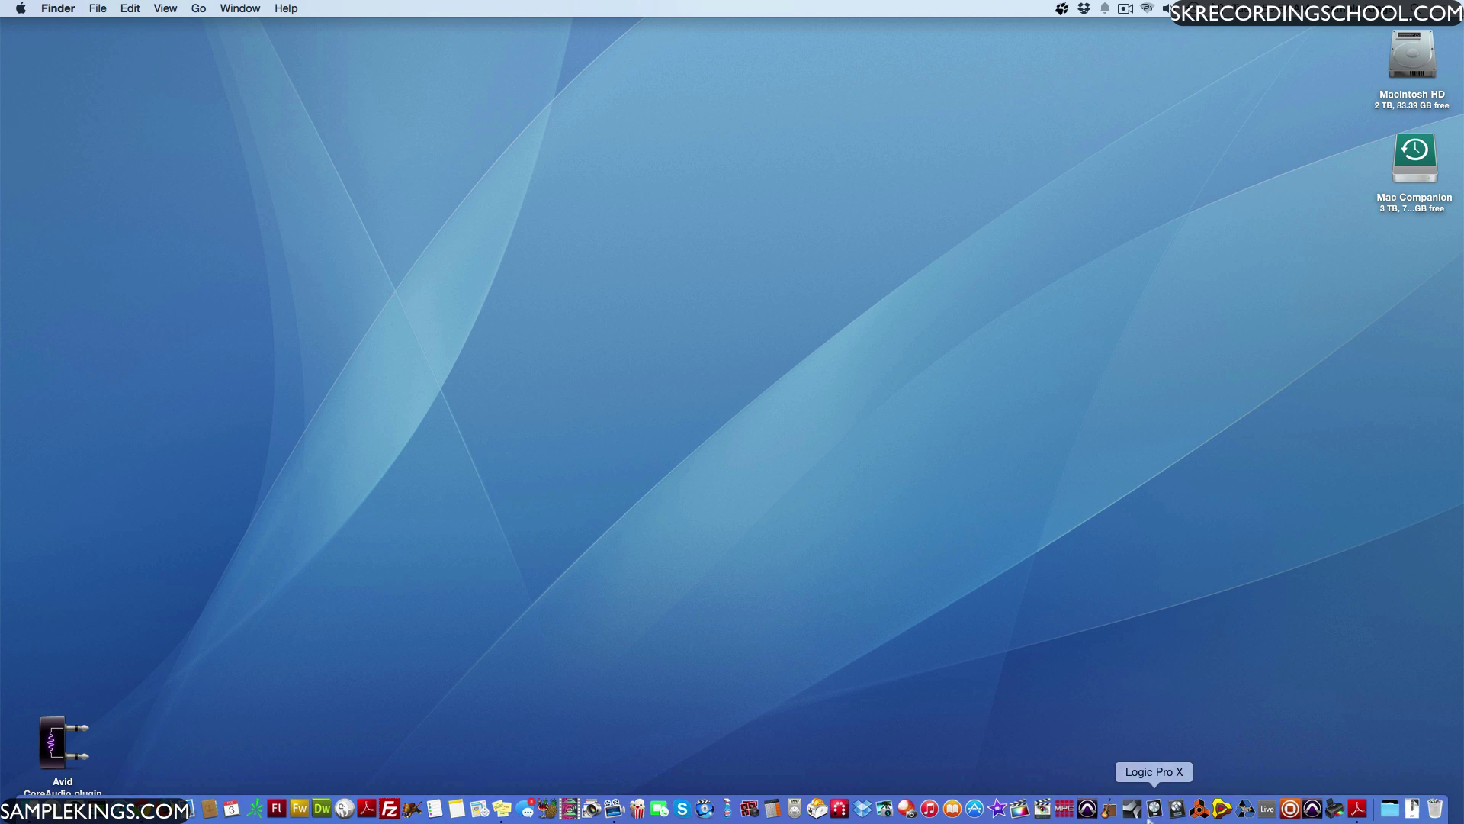
{"action": "left_click", "coordinate": [1089, 808]}
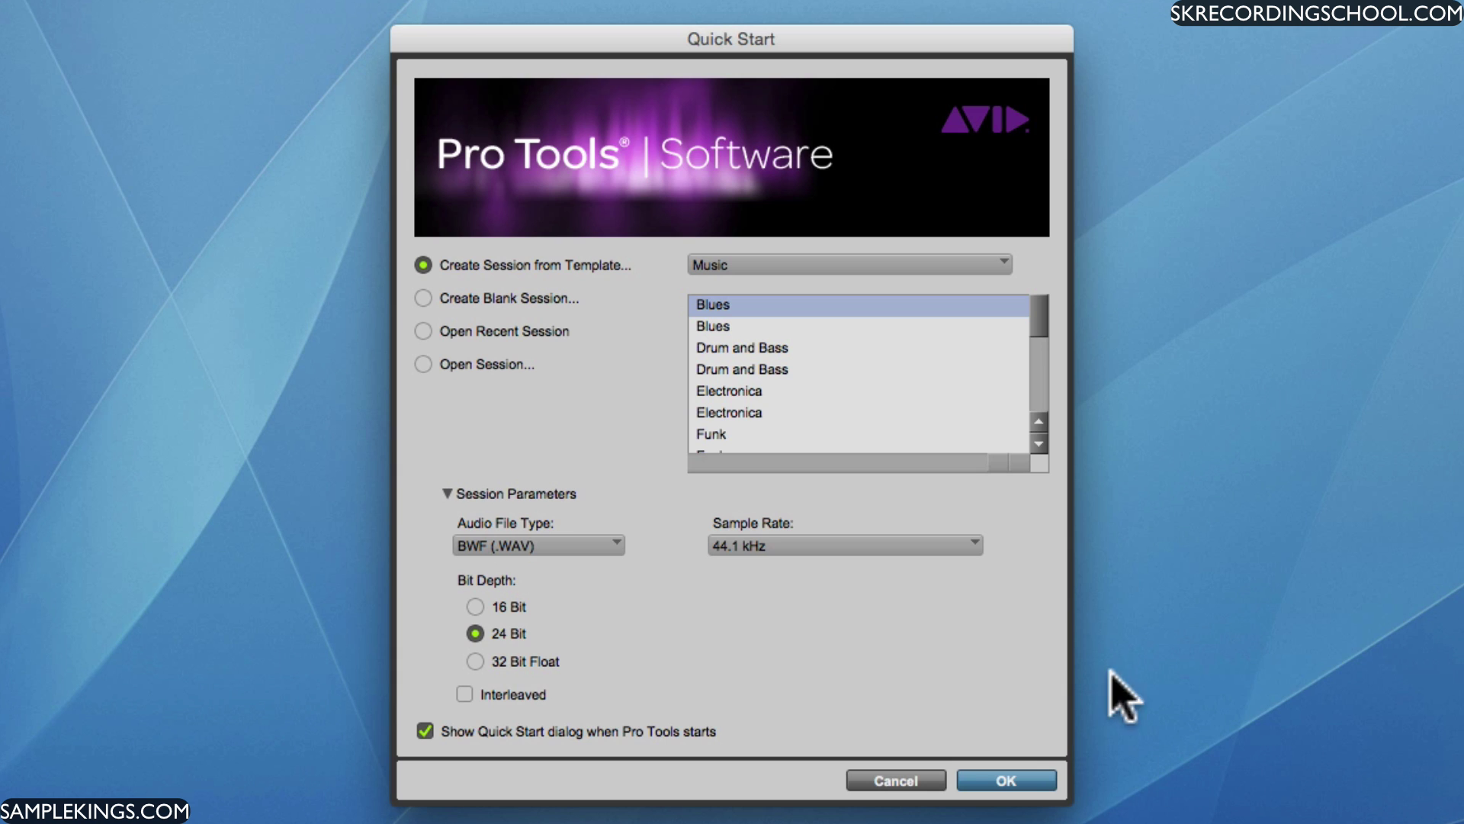
{"action": "left_click", "coordinate": [424, 299]}
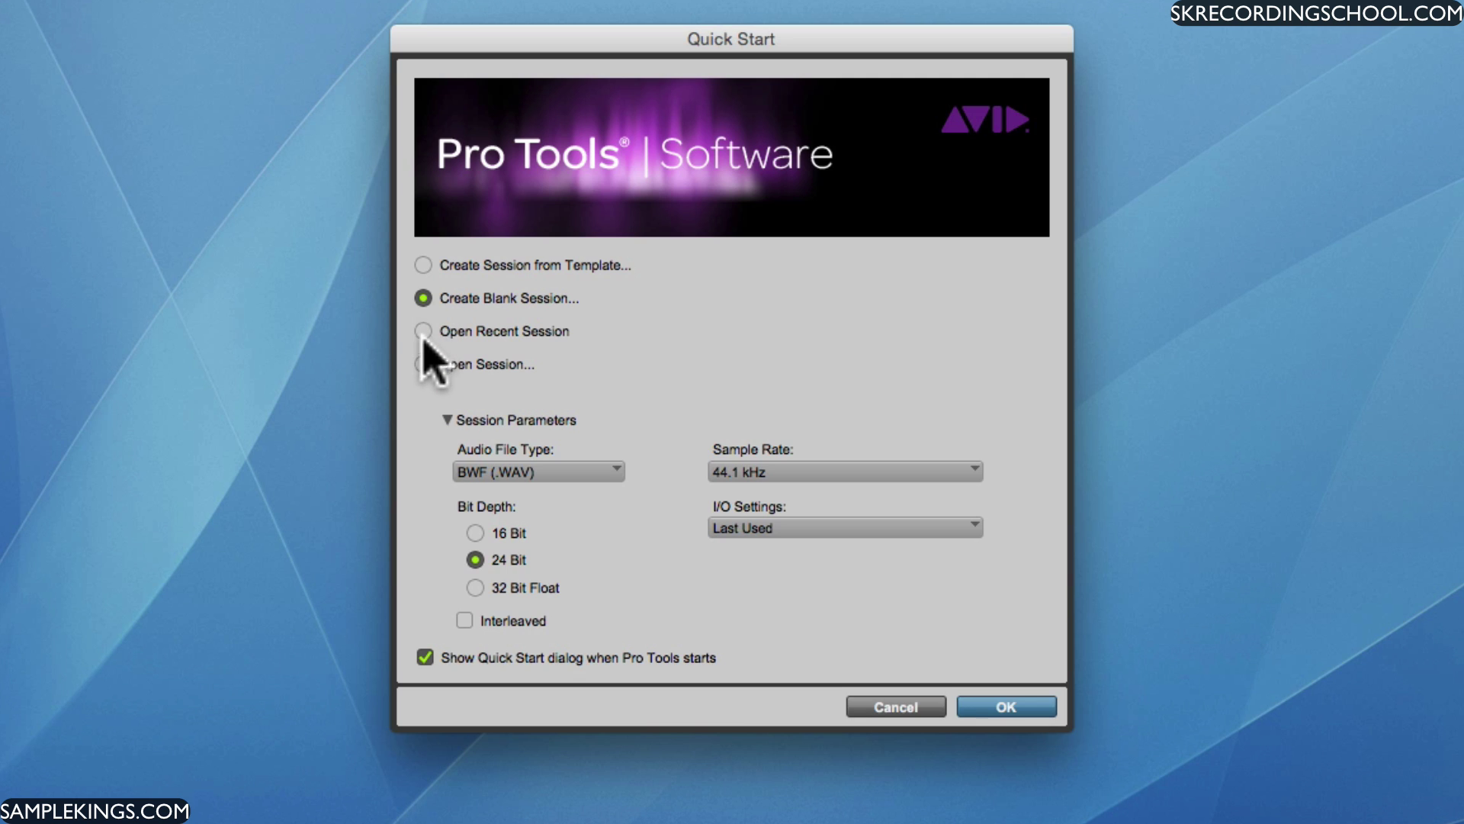
{"action": "left_click", "coordinate": [423, 331]}
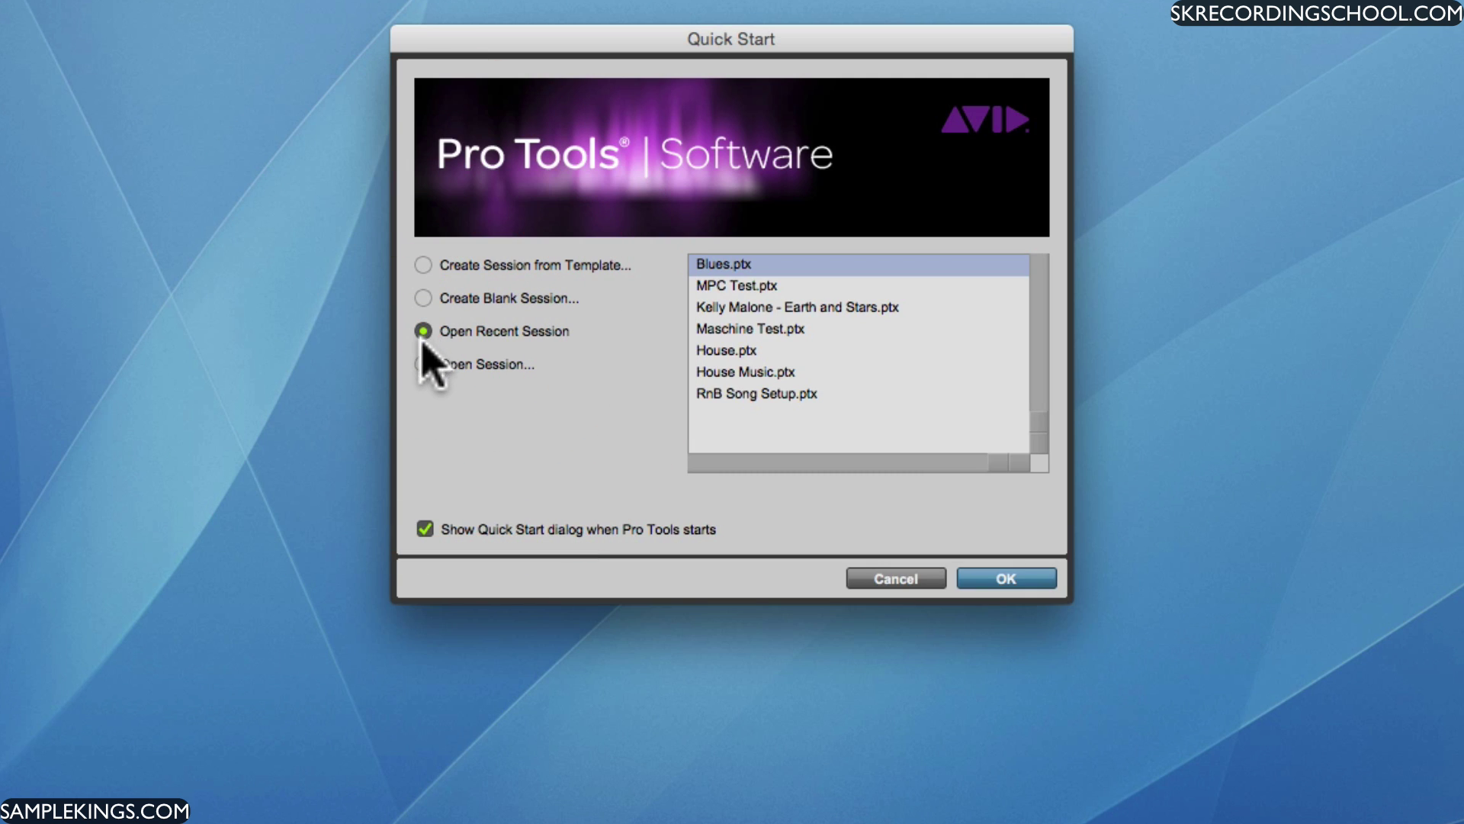
{"action": "left_click", "coordinate": [423, 363]}
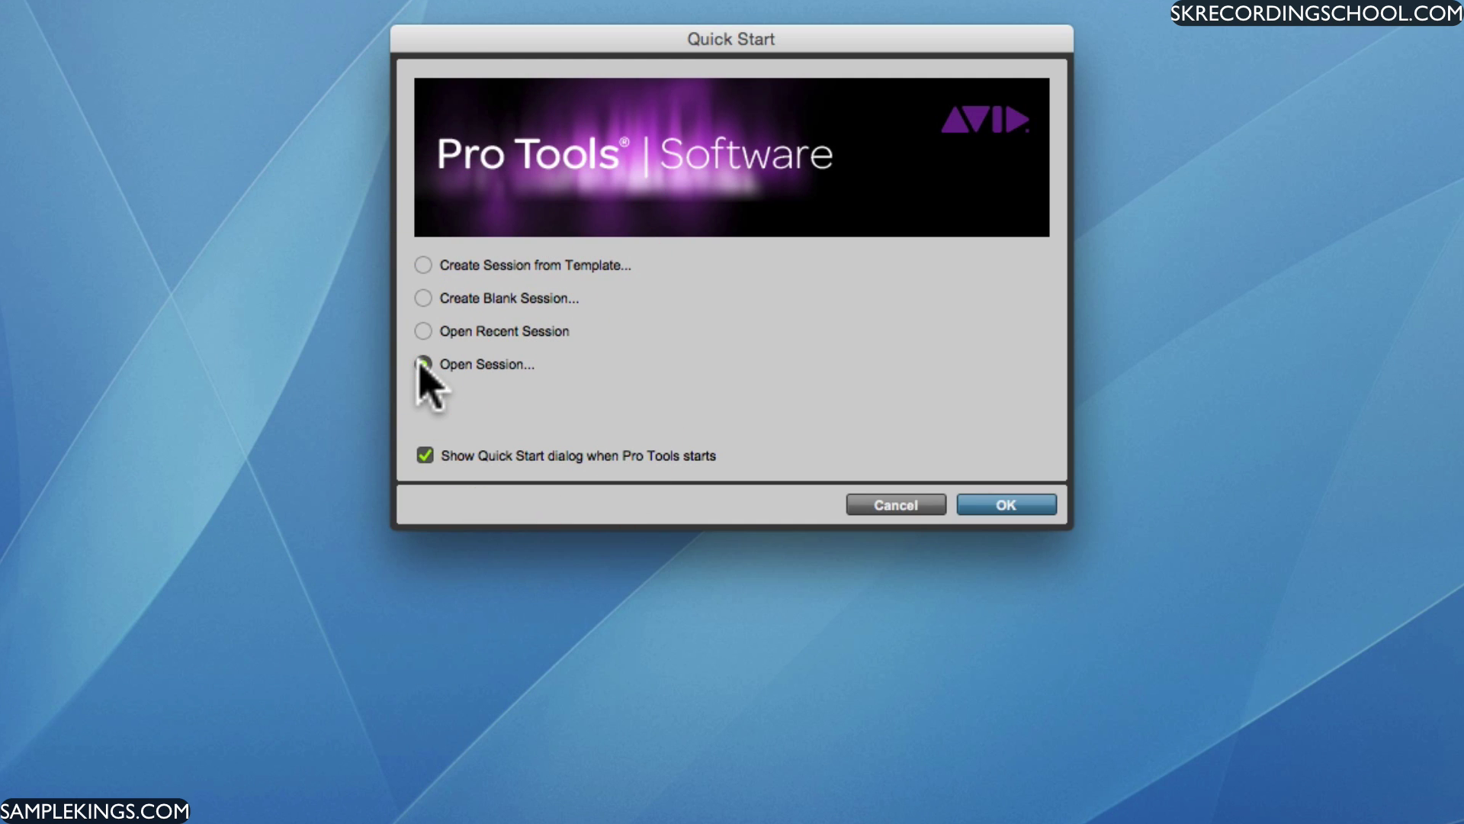
{"action": "left_click", "coordinate": [424, 265]}
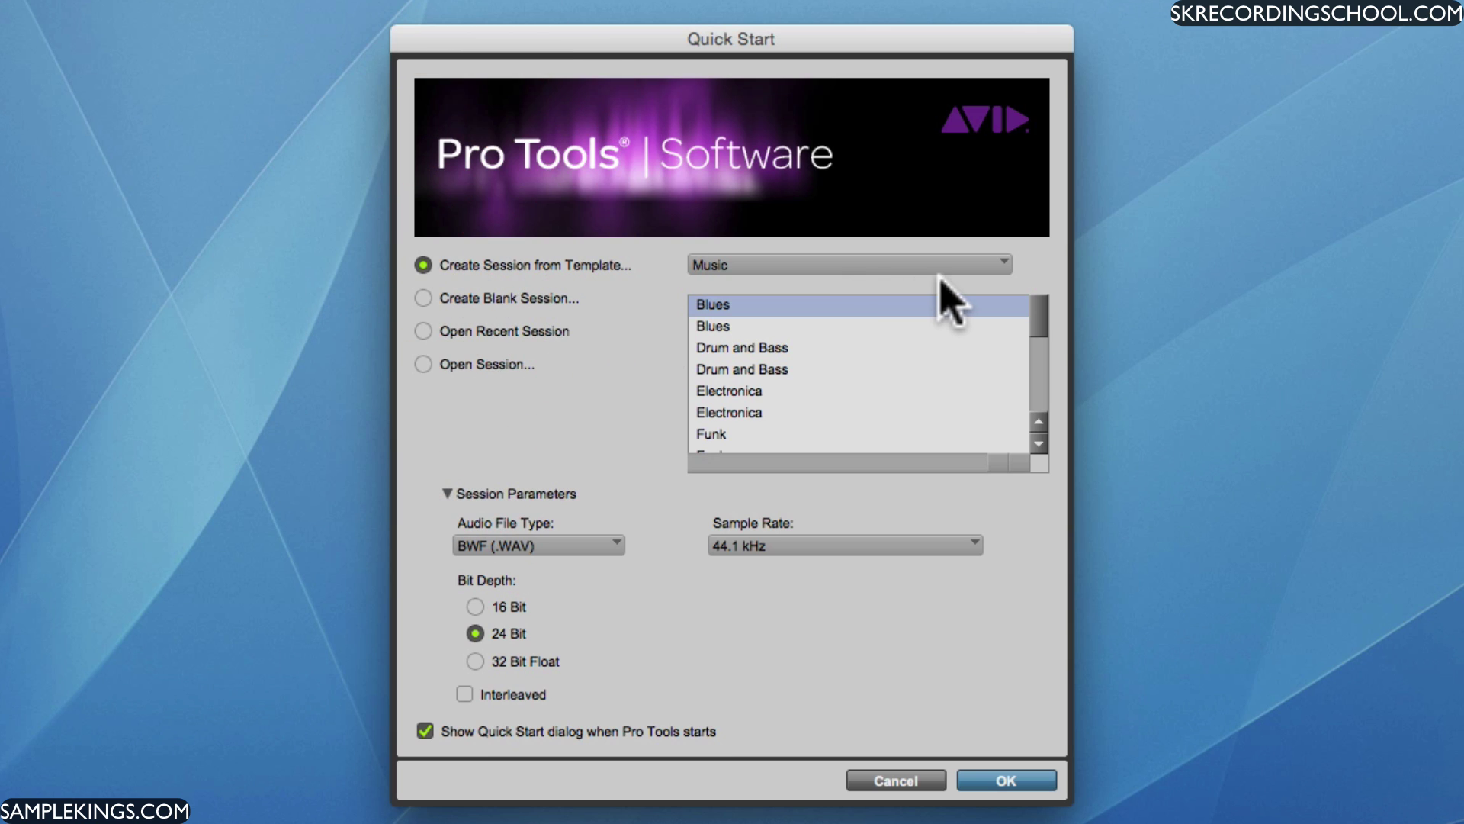
Keep the Music category and pick the Funk template
{"action": "left_click", "coordinate": [1004, 267]}
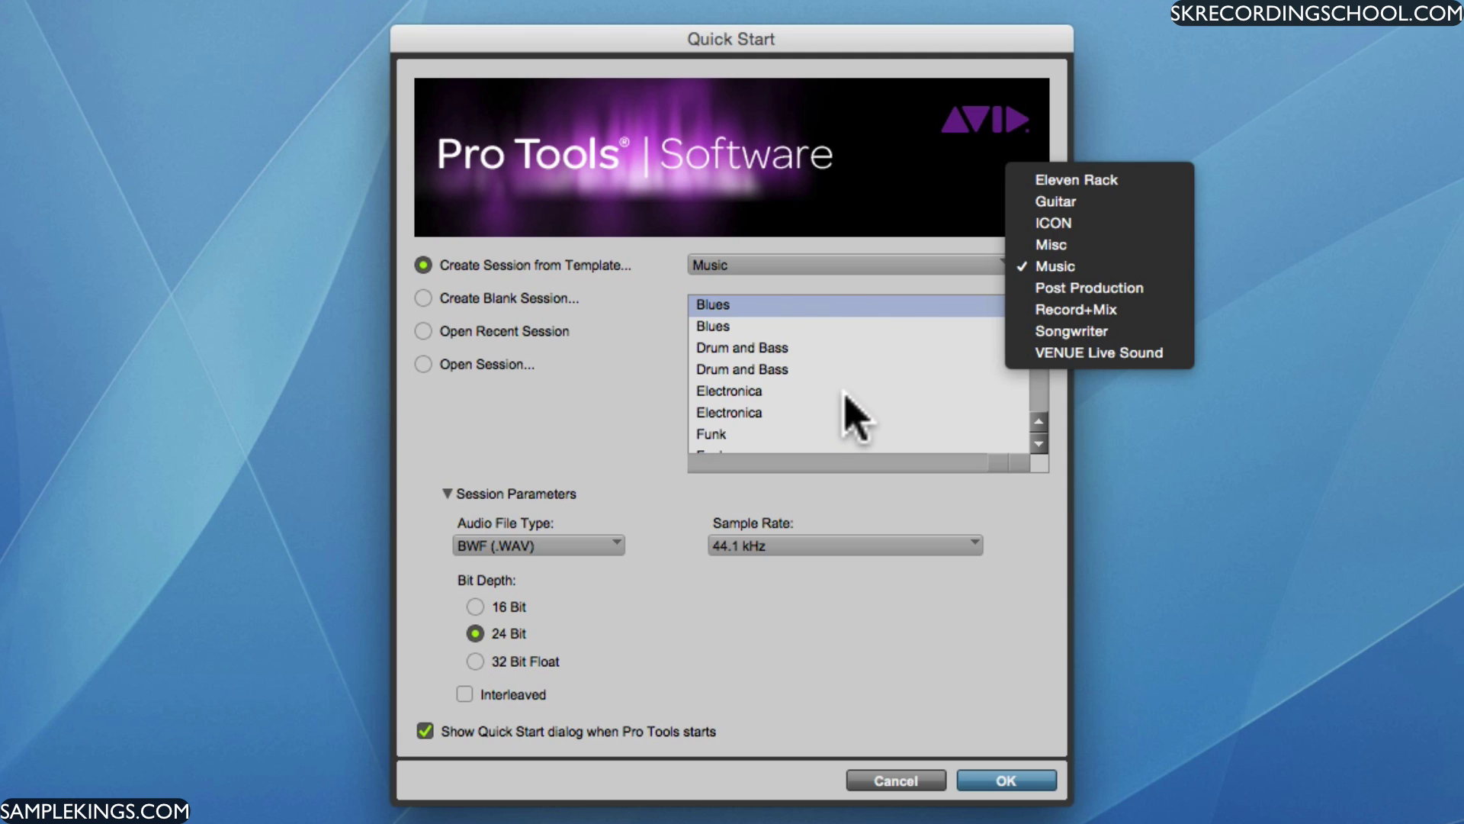
{"action": "left_click", "coordinate": [733, 433]}
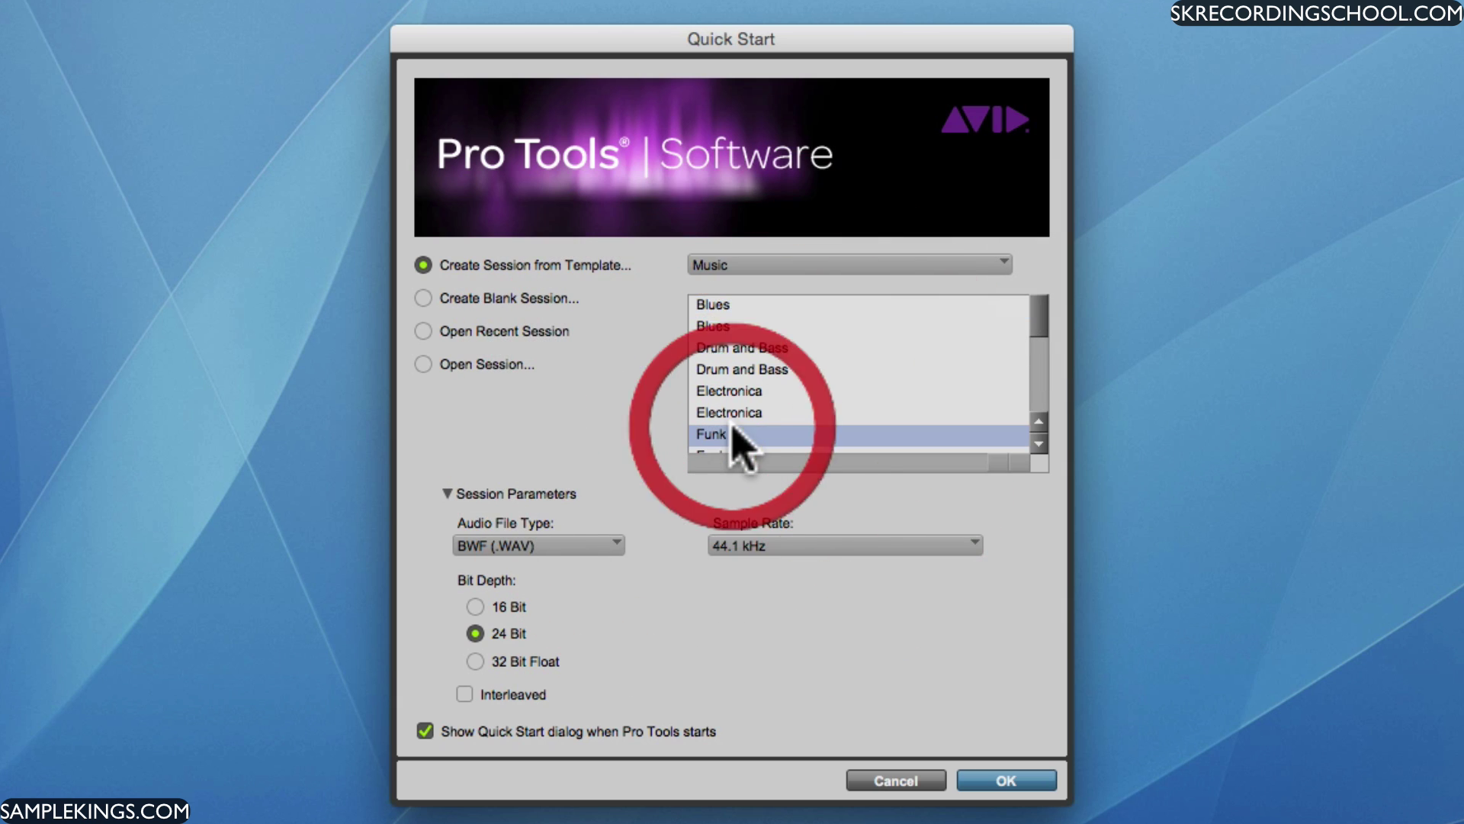
{"action": "scroll", "coordinate": [987, 374], "scroll_direction": "down", "scroll_amount": 3}
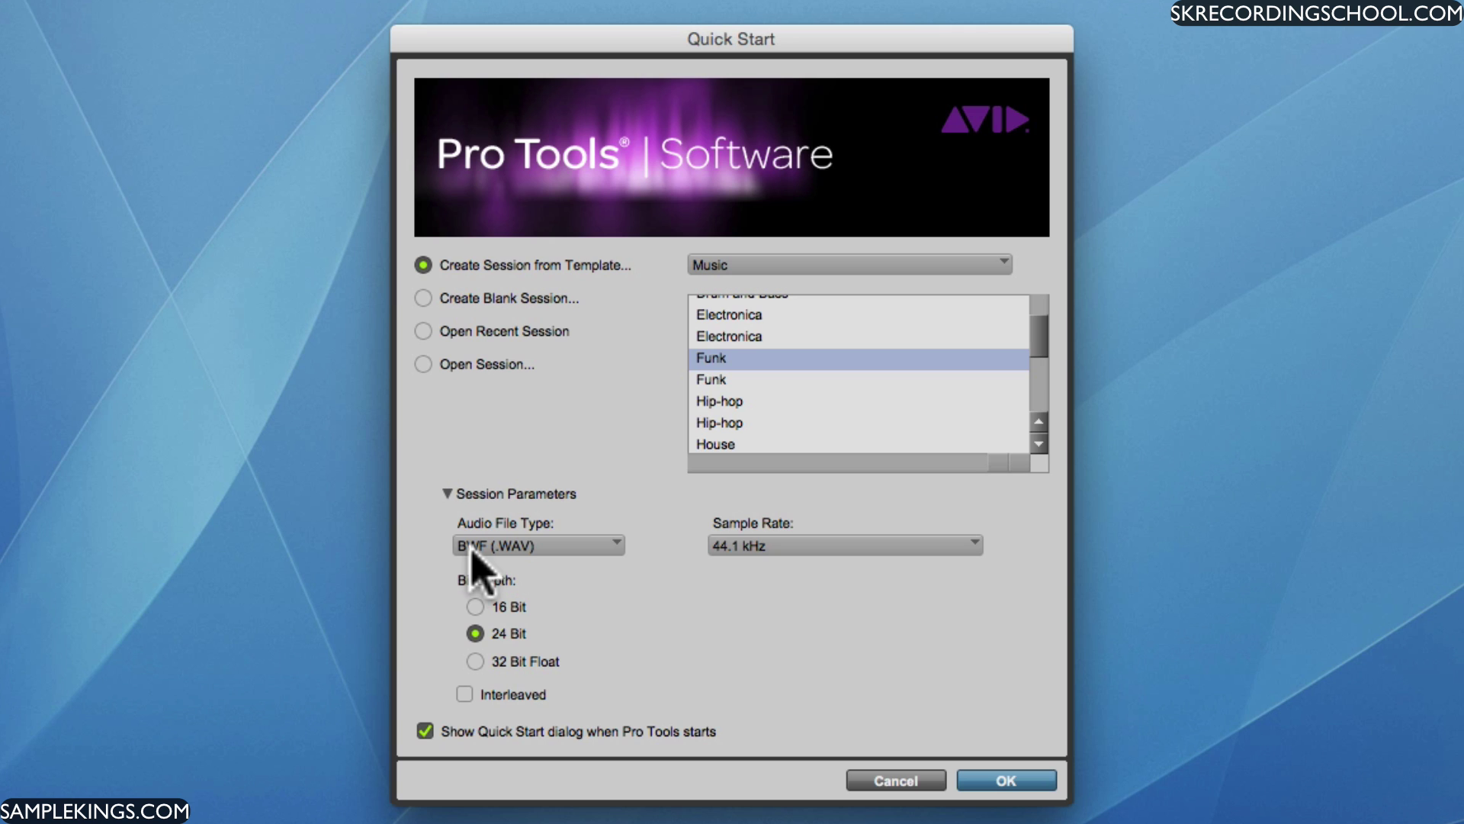
Keep BWF (.WAV) and 44.1 kHz for the Funk session and confirm with OK
{"action": "left_click", "coordinate": [618, 542]}
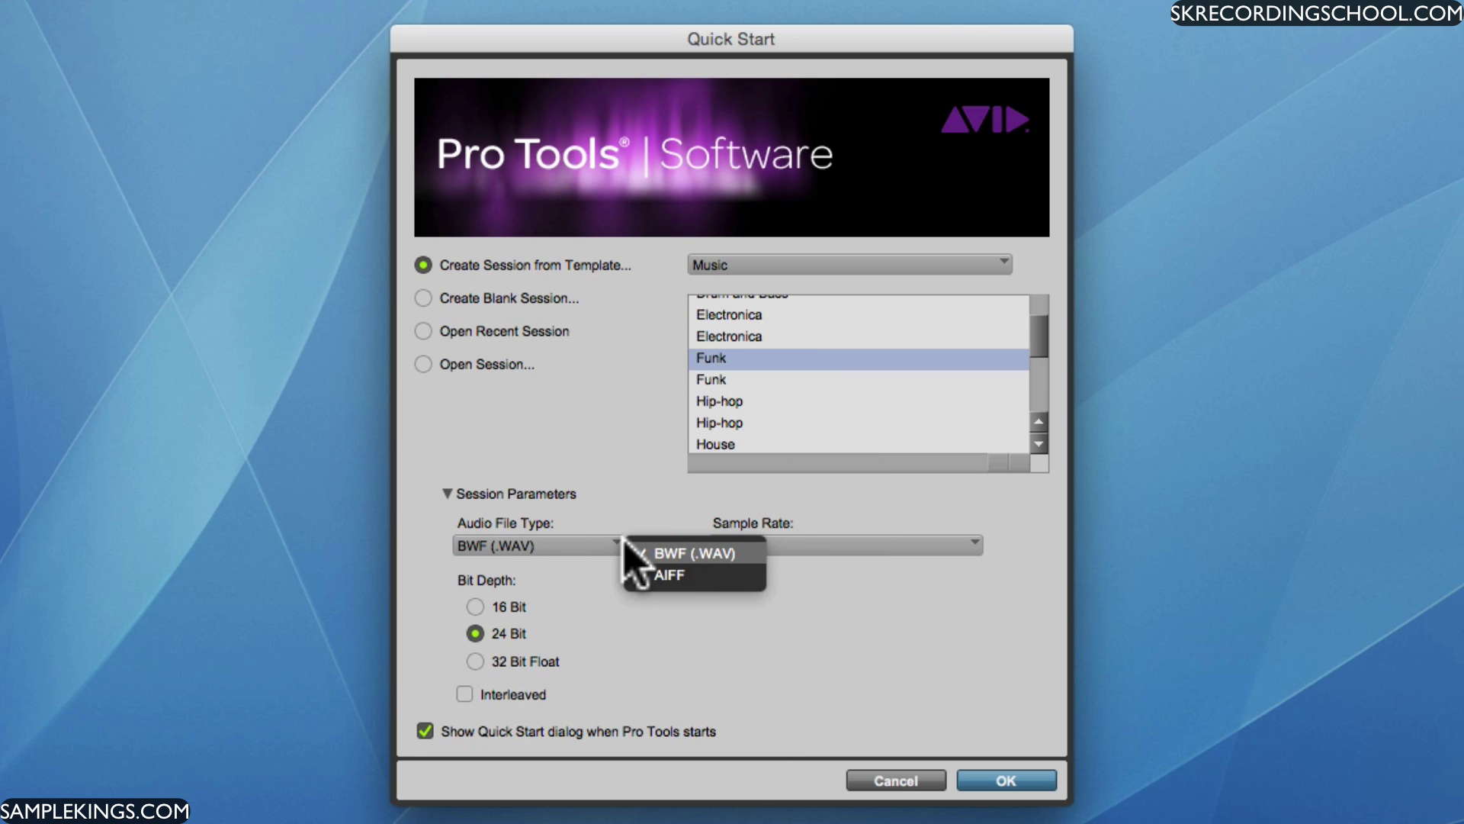
{"action": "left_click", "coordinate": [600, 620]}
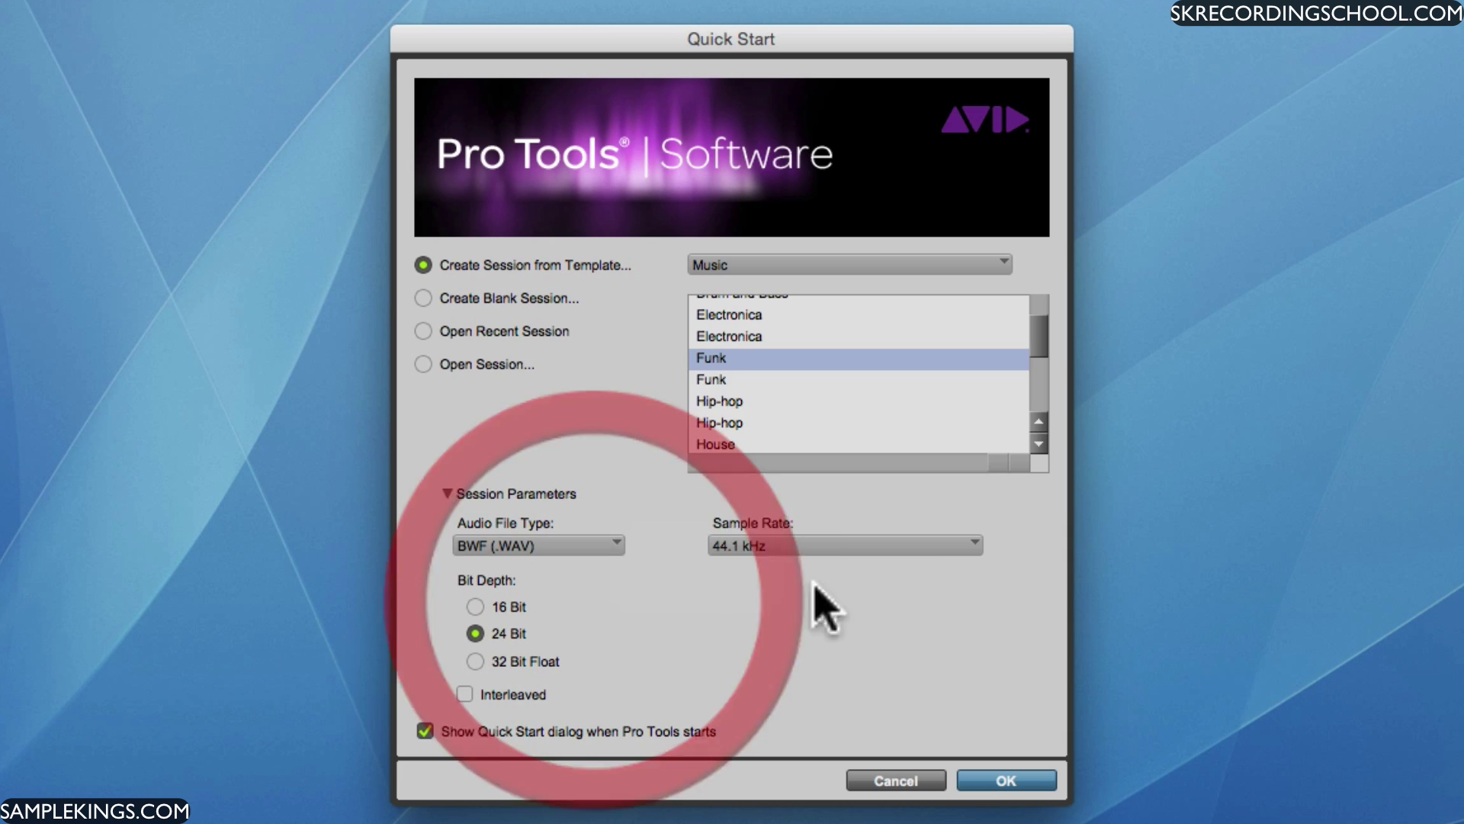
{"action": "left_click", "coordinate": [957, 543]}
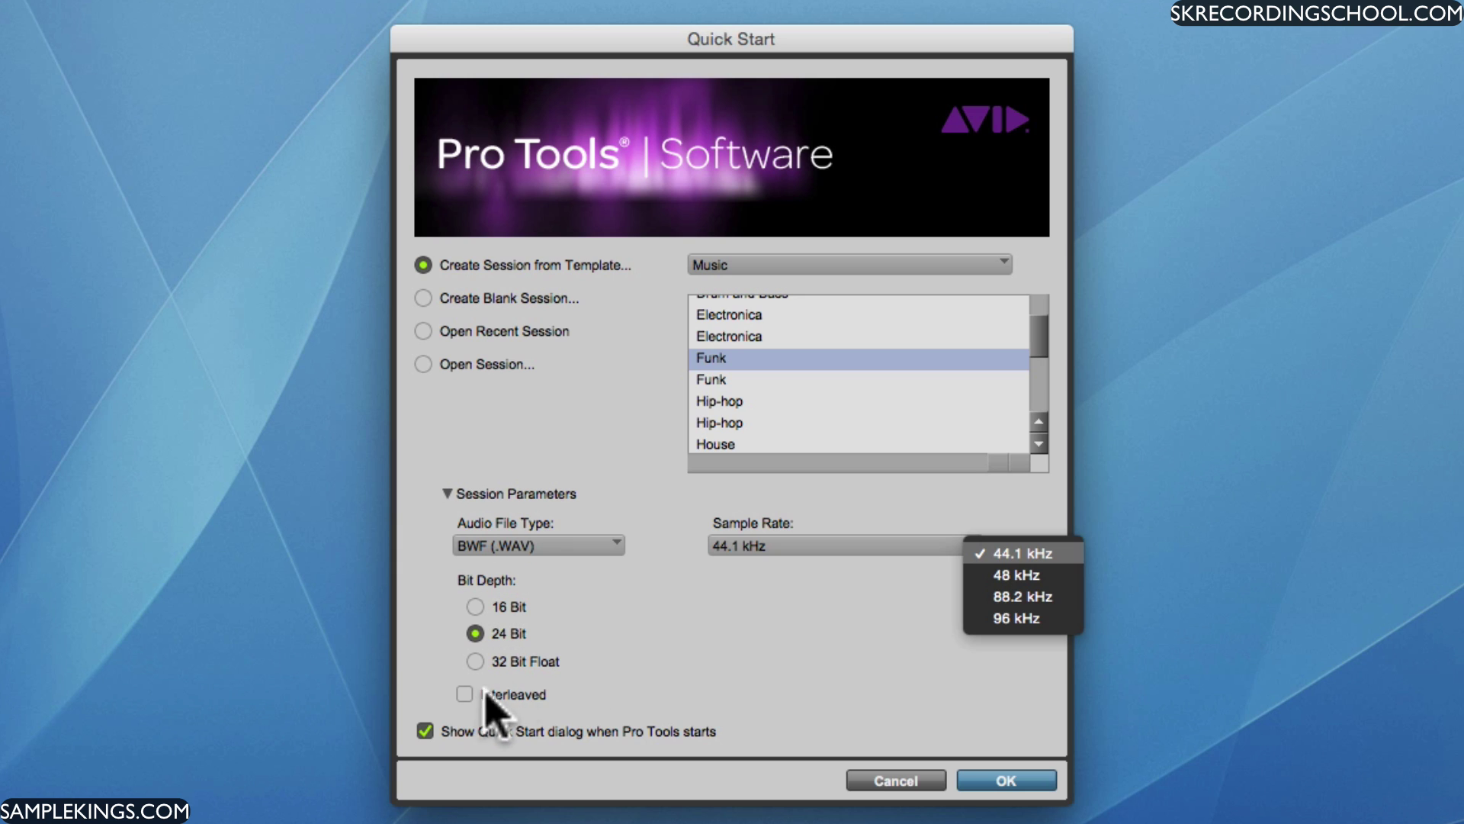
{"action": "left_click", "coordinate": [877, 627]}
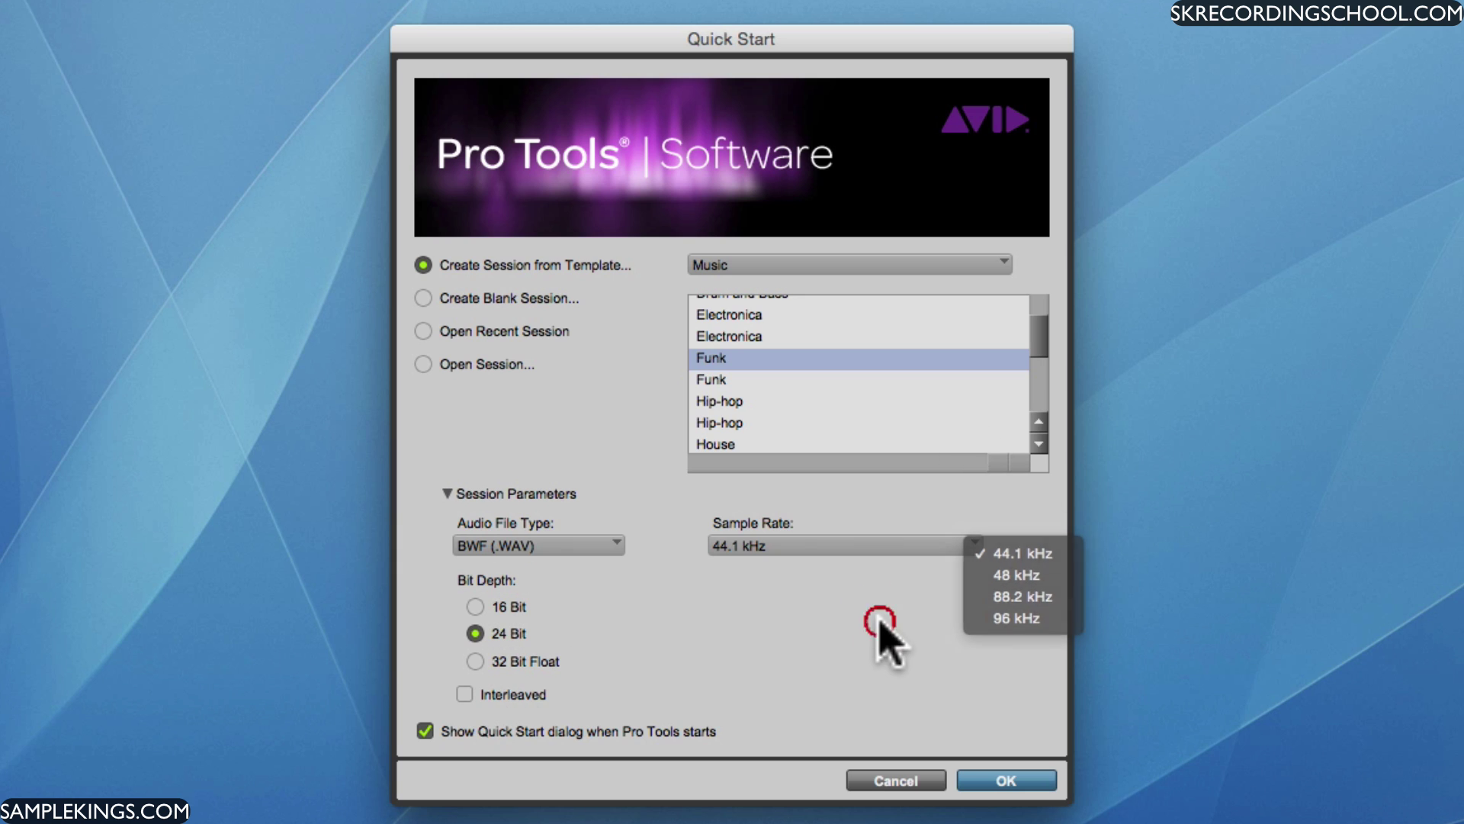
{"action": "left_click", "coordinate": [1001, 782]}
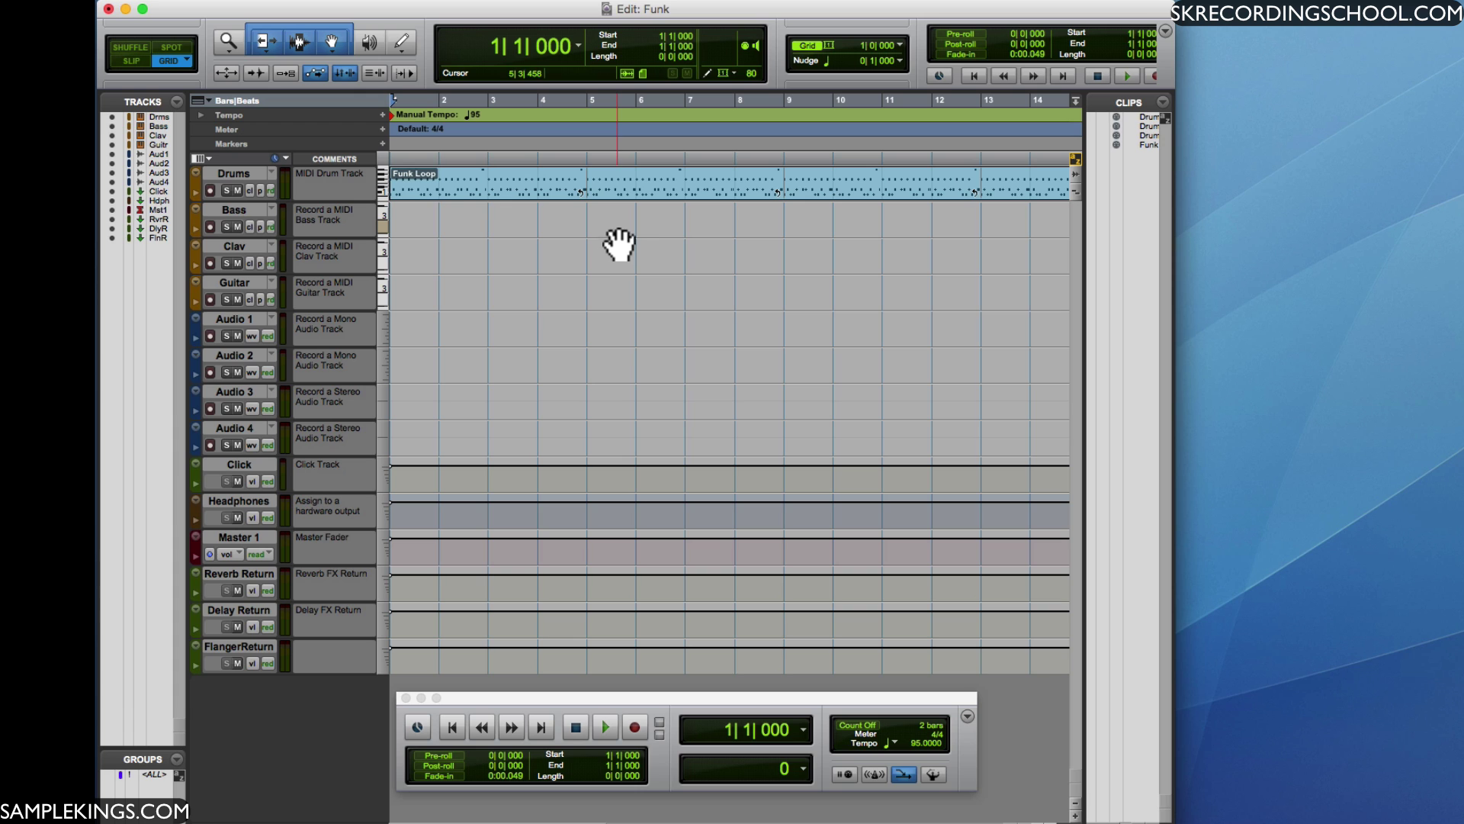
Play the Funk Loop and switch to the Mix window with Cmd+=
{"action": "left_click", "coordinate": [604, 727]}
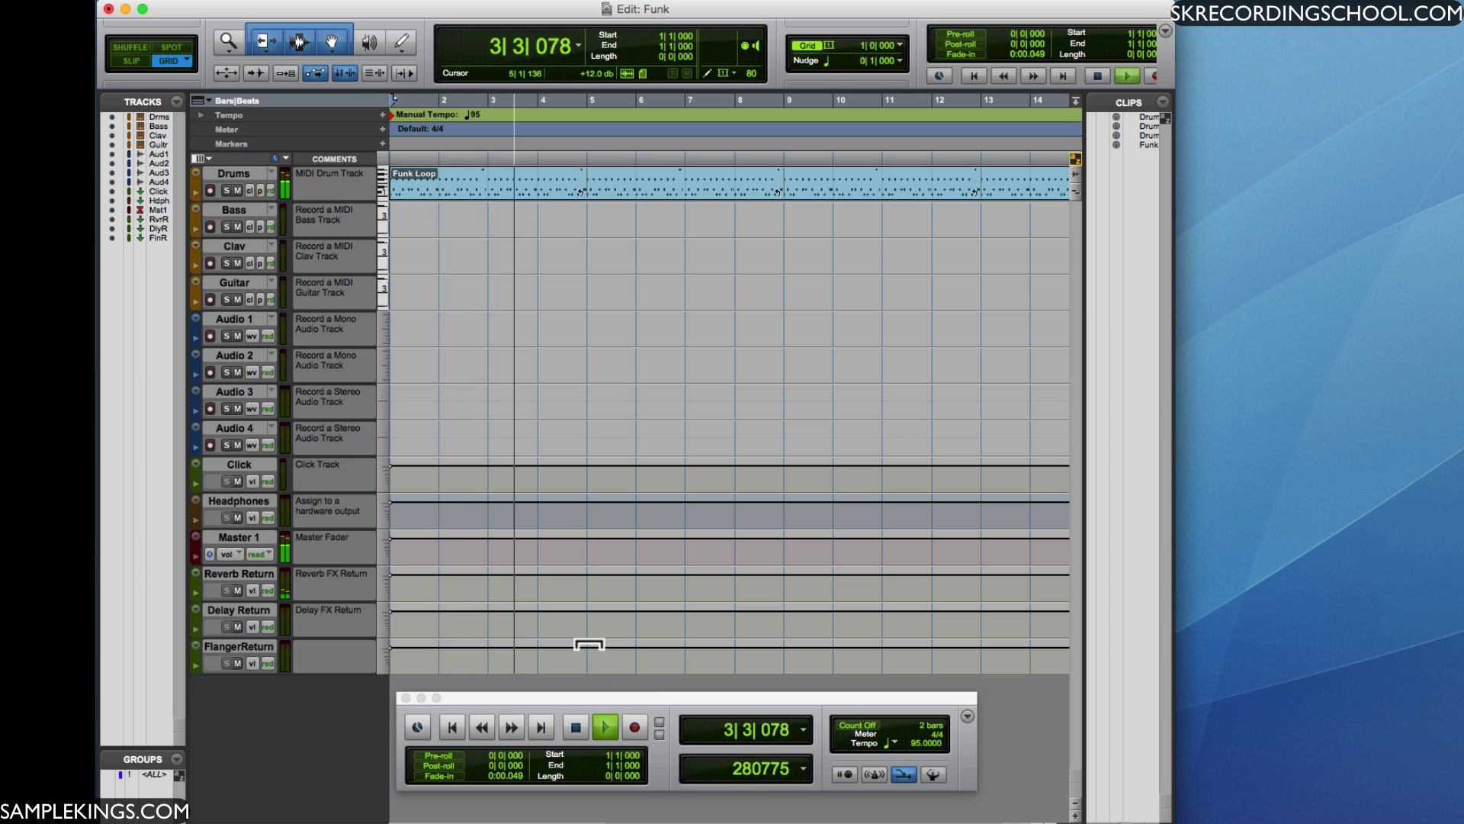
{"action": "key", "text": "super+equal"}
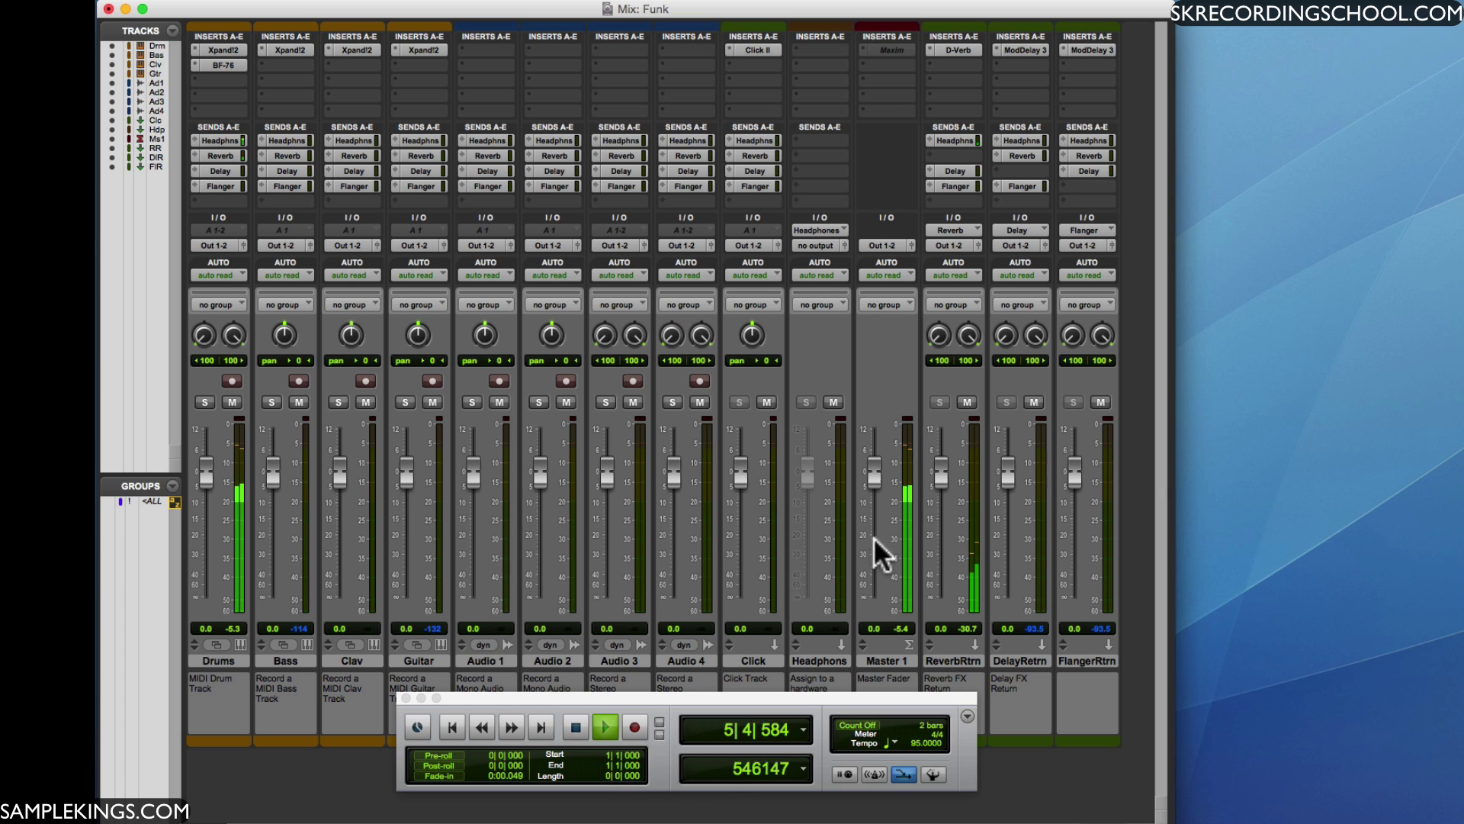
Stop playback, check the Drums Headphns send, then open the Drums track's Xpand!2 instrument
{"action": "key", "text": "space"}
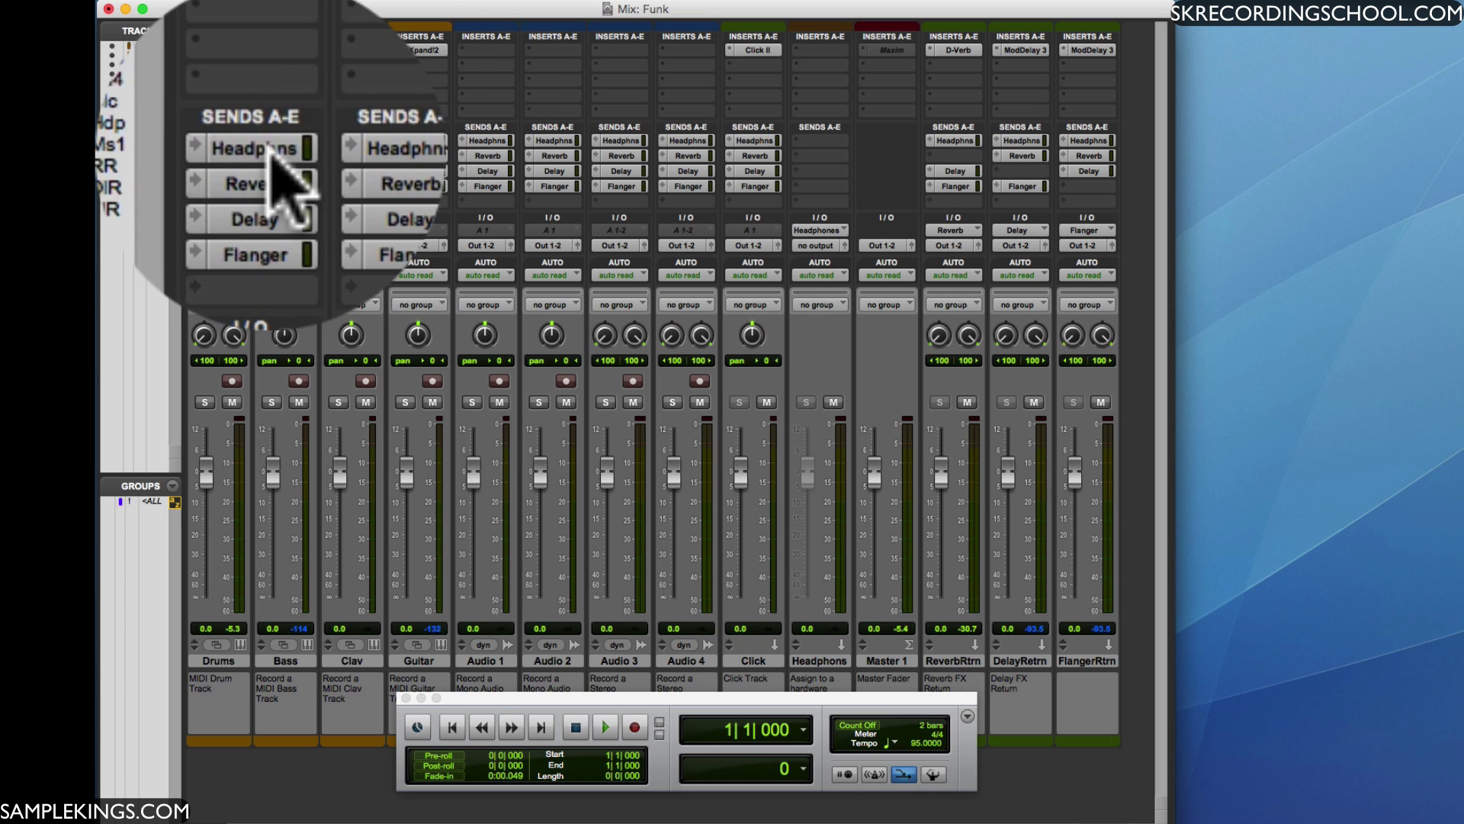
{"action": "left_click", "coordinate": [226, 140]}
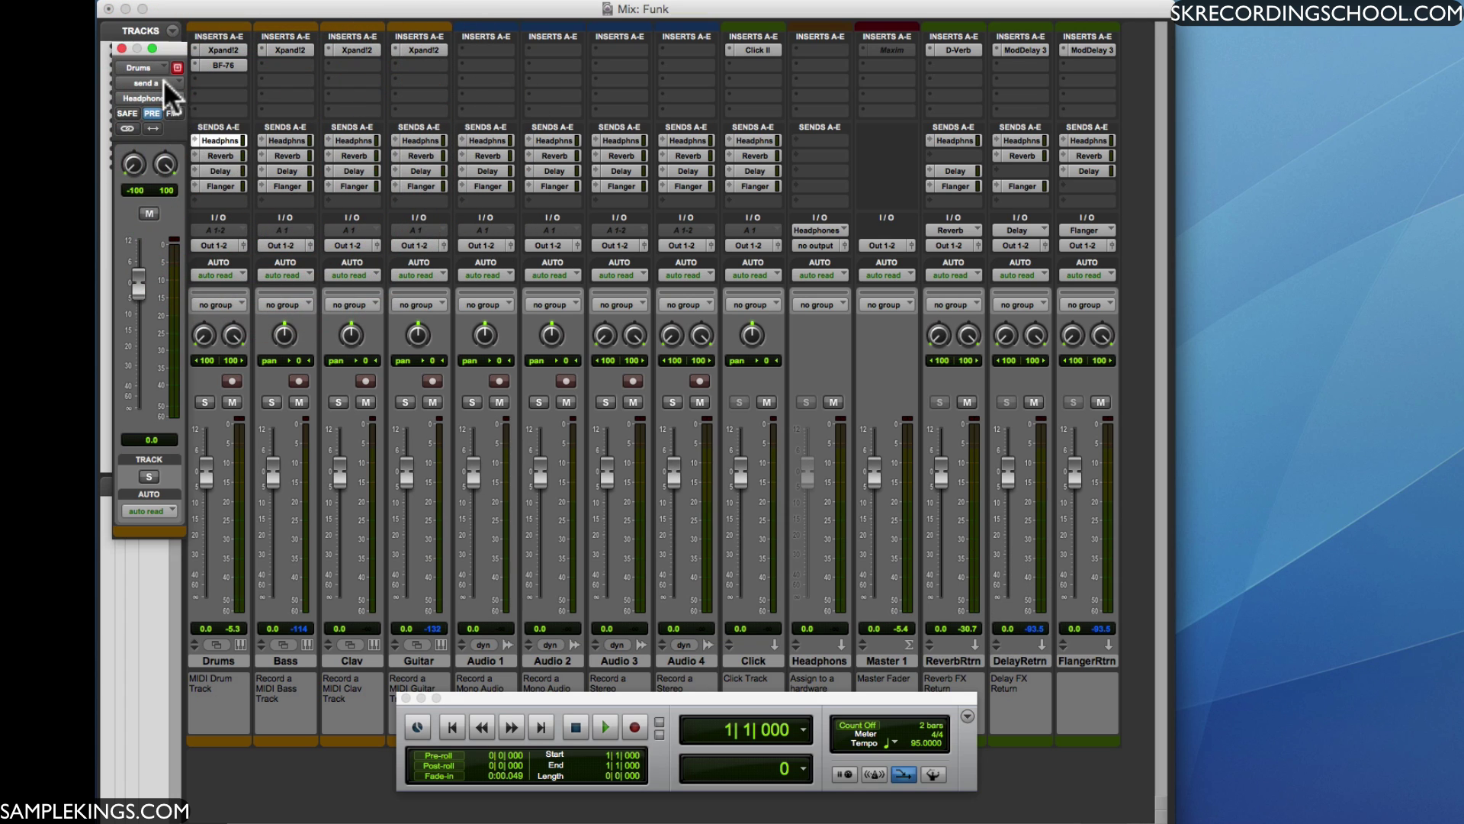
{"action": "left_click", "coordinate": [121, 45]}
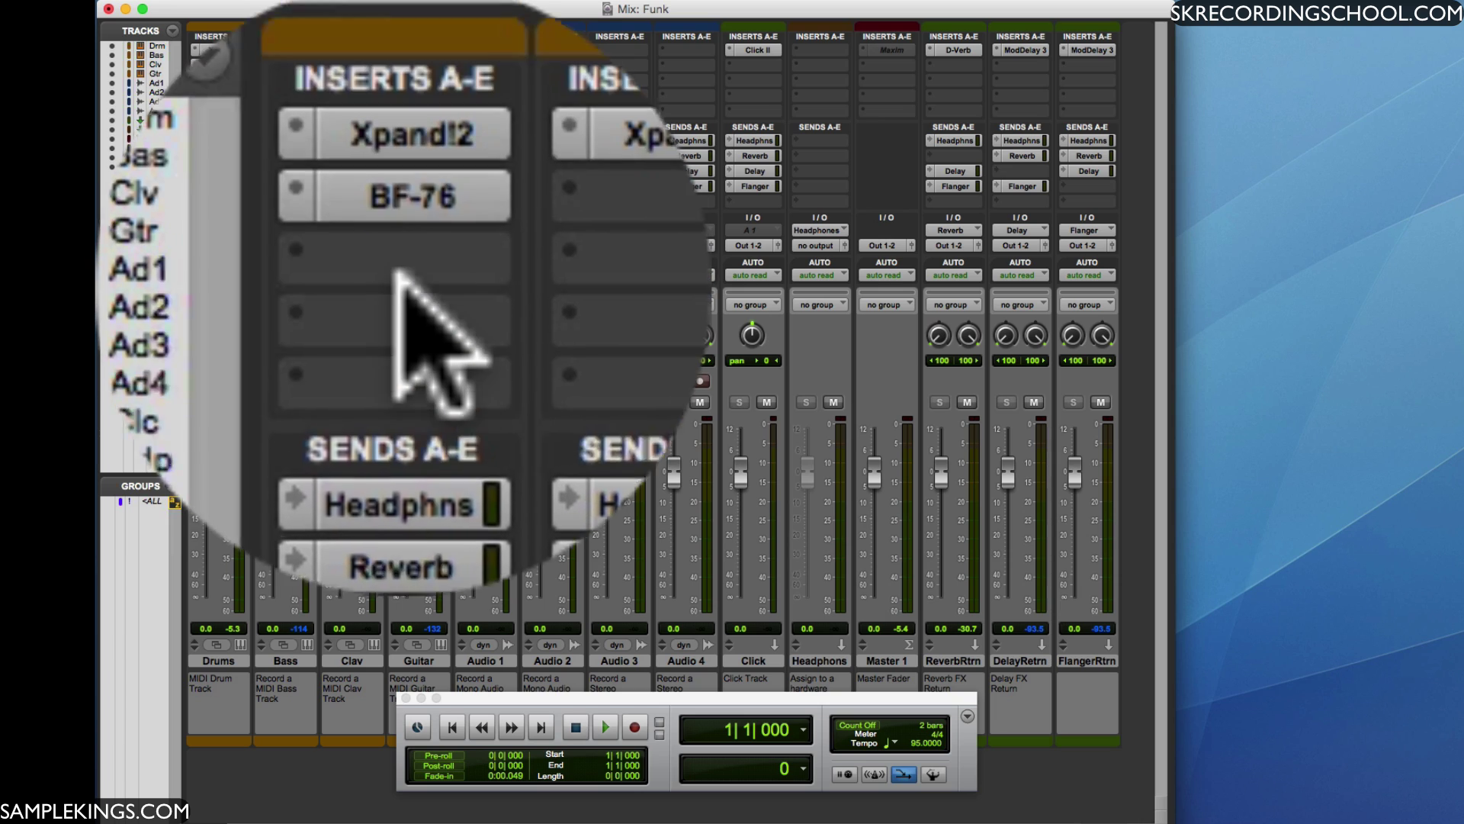
{"action": "left_click", "coordinate": [220, 48]}
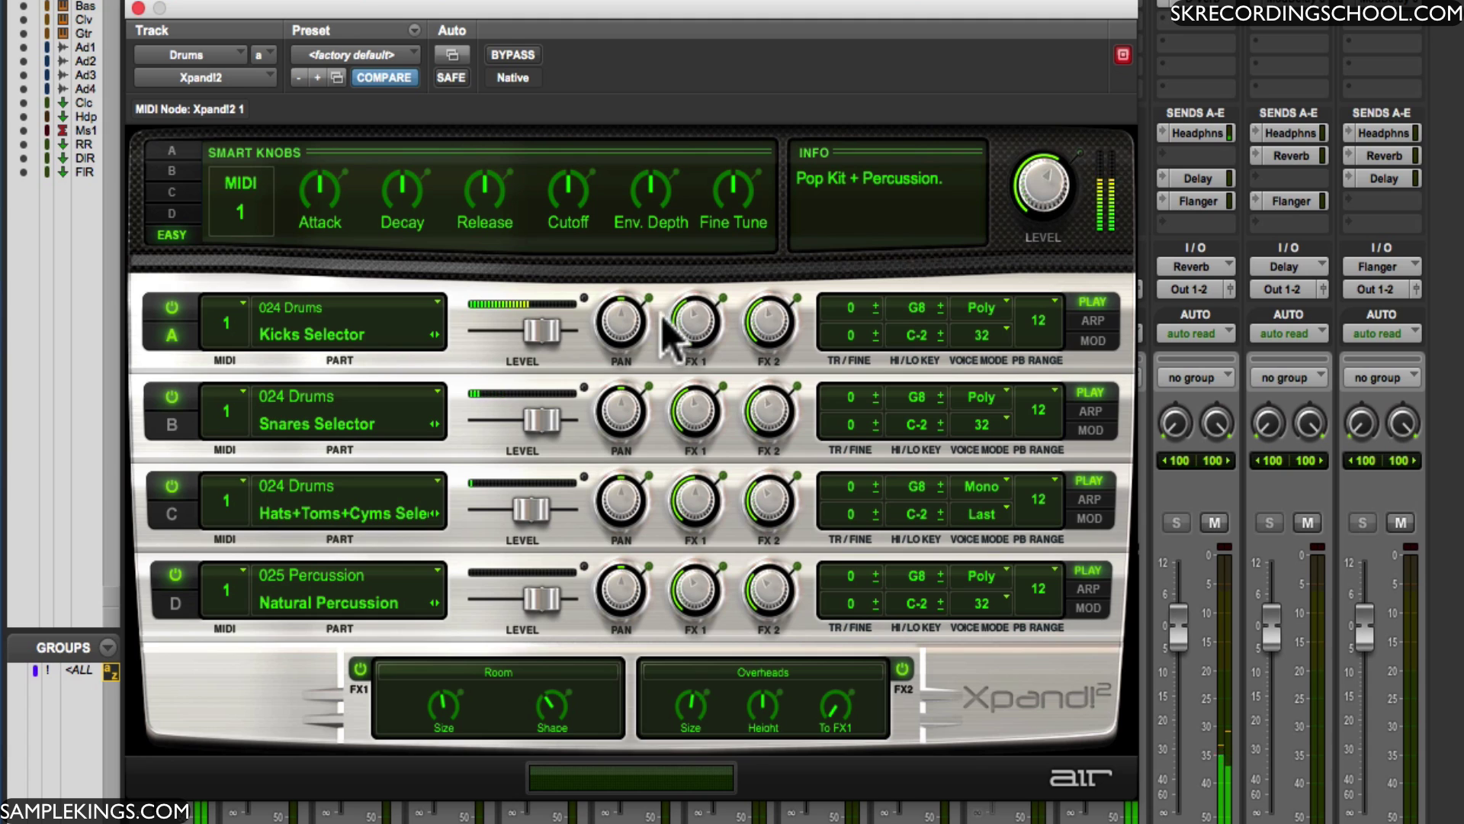
Turn Part A's FX1 send knob in Xpand!2 to change its level
{"action": "left_click_drag", "start_coordinate": [696, 327], "coordinate": [678, 272]}
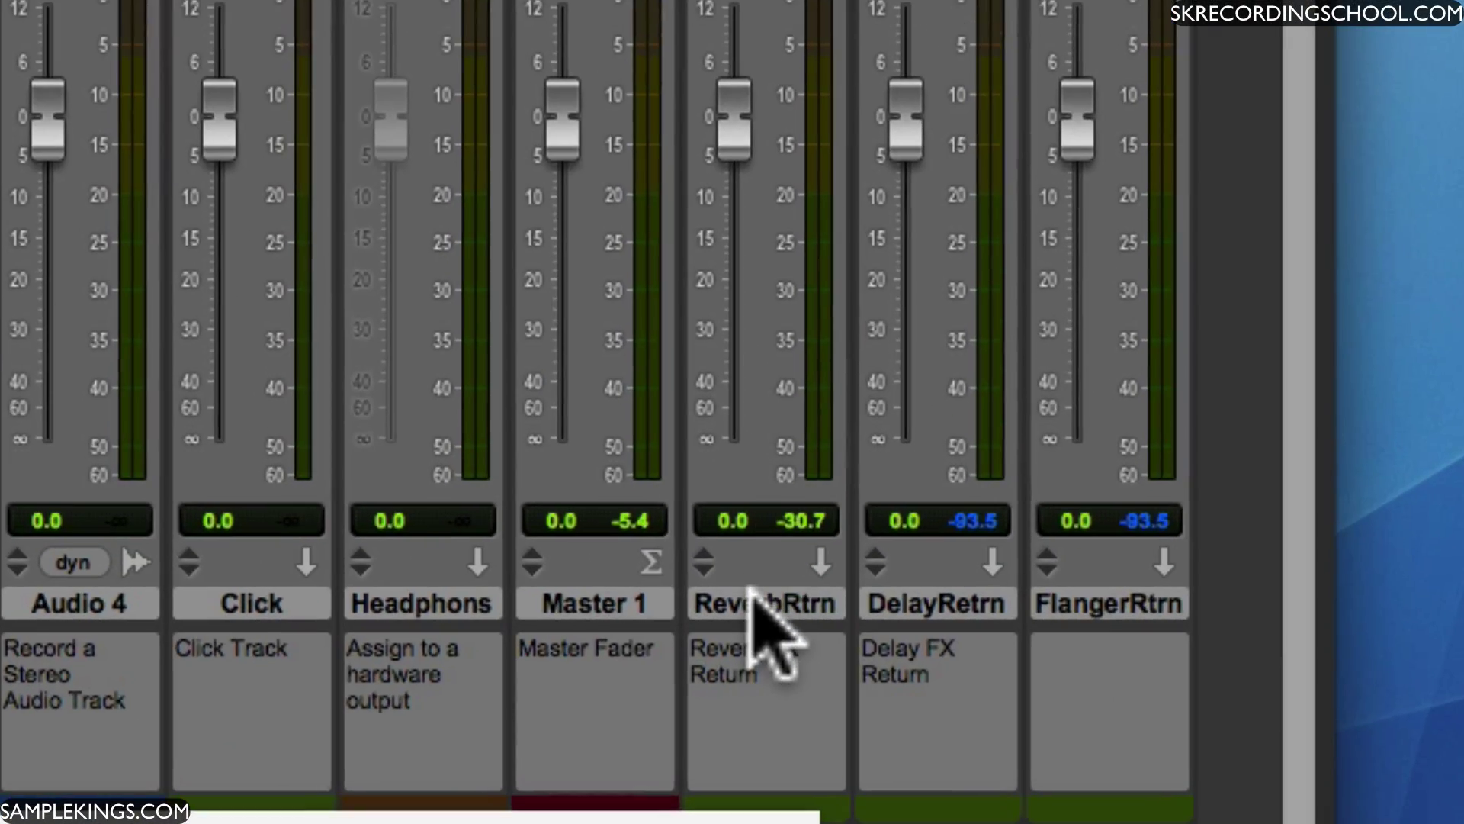
Select the ReverbRtrn track and close the Mix window to return to the Edit window
{"action": "left_click", "coordinate": [754, 602]}
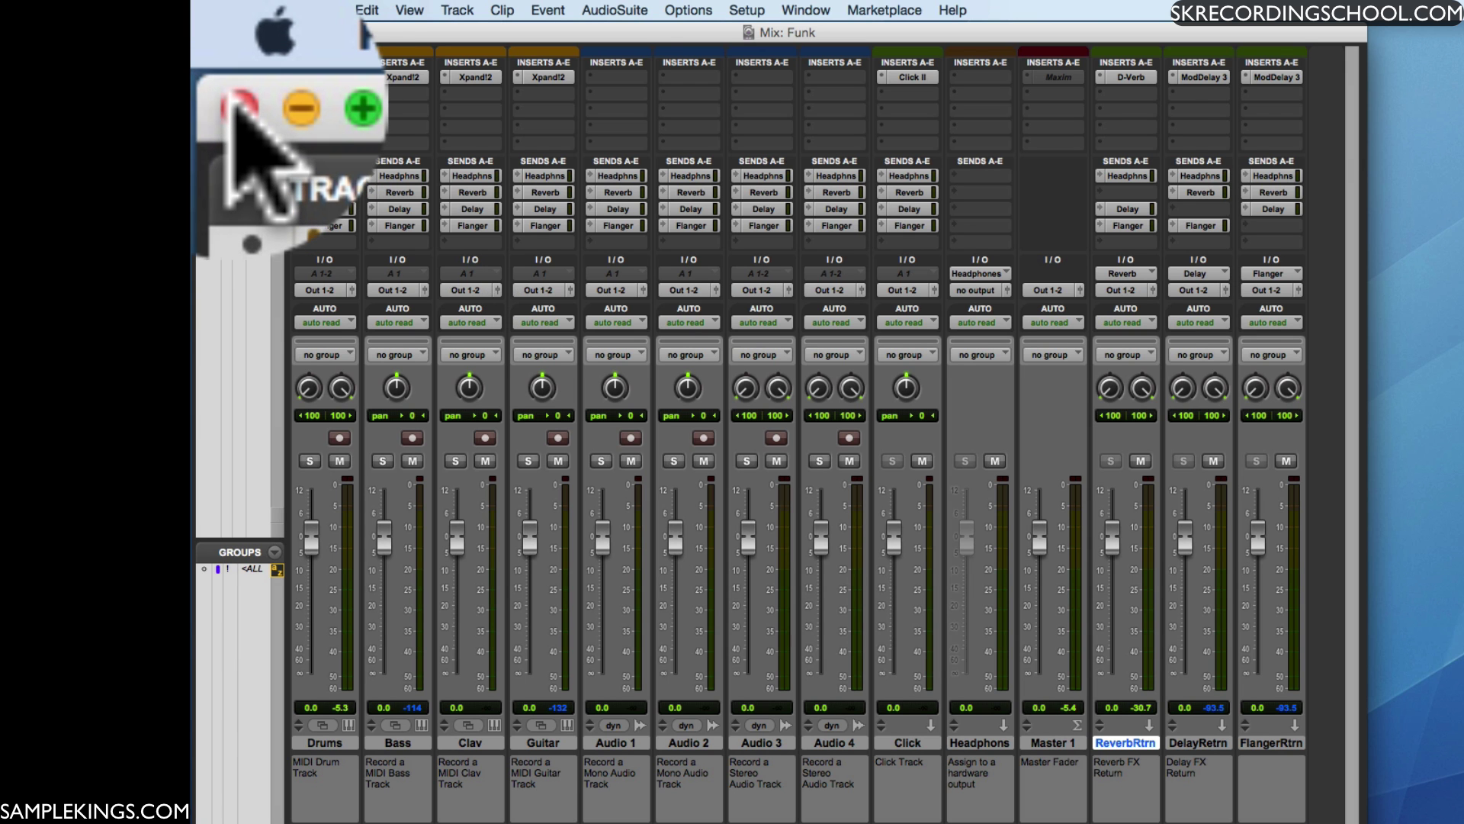
{"action": "left_click", "coordinate": [203, 29]}
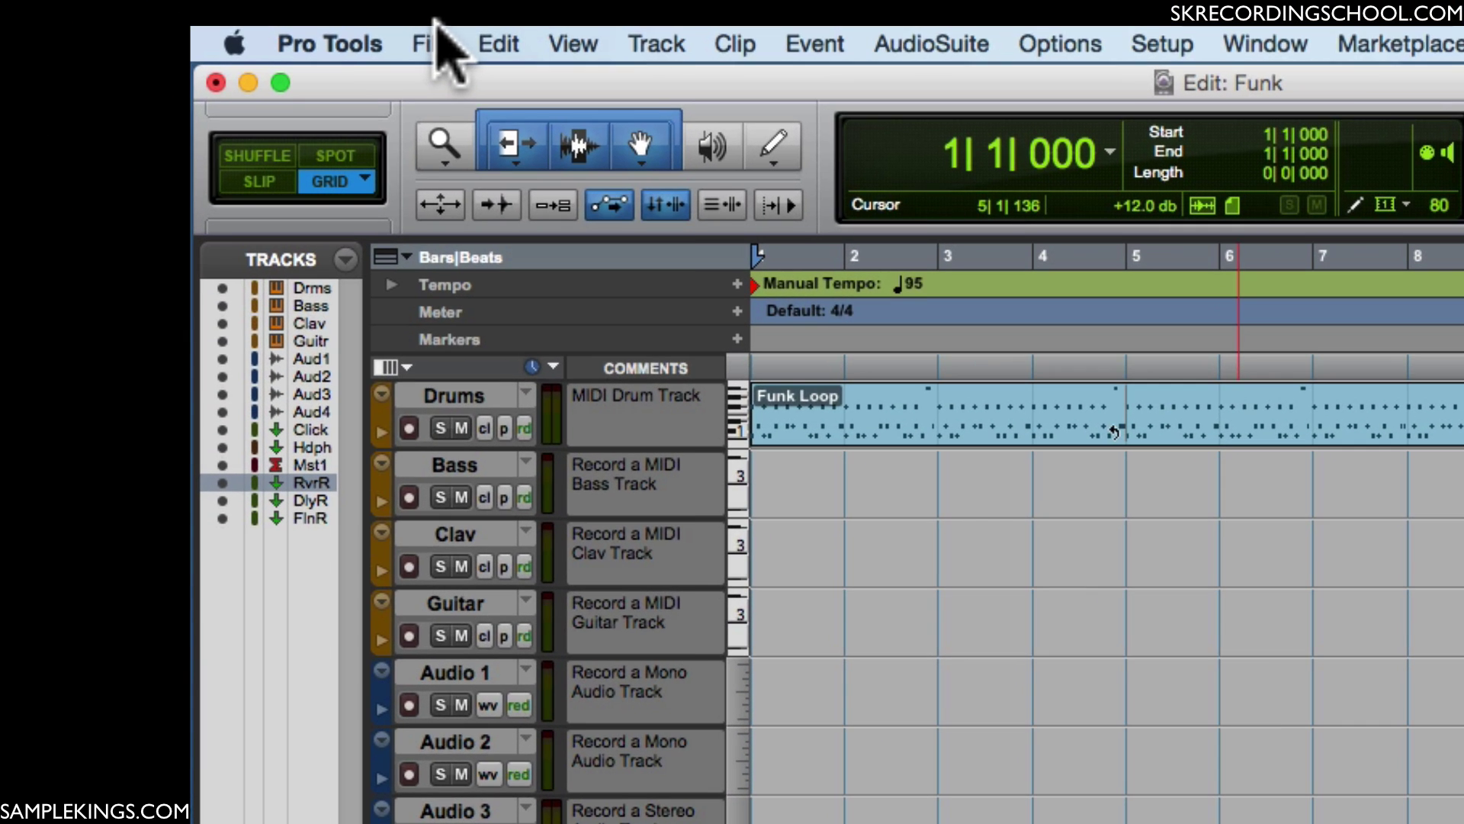
Close the Funk session via File > Close Session
{"action": "left_click", "coordinate": [328, 10]}
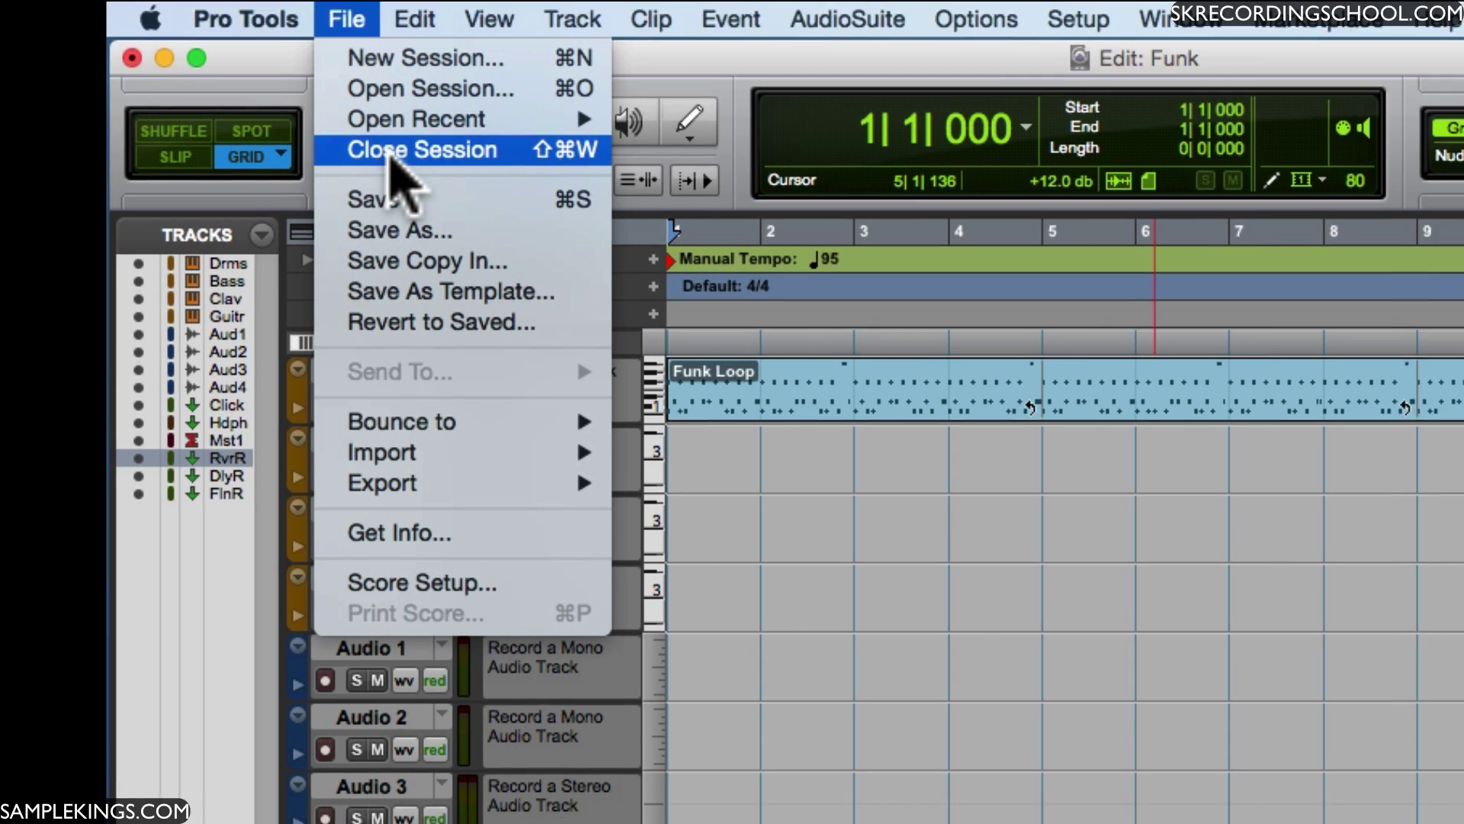
{"action": "left_click", "coordinate": [392, 151]}
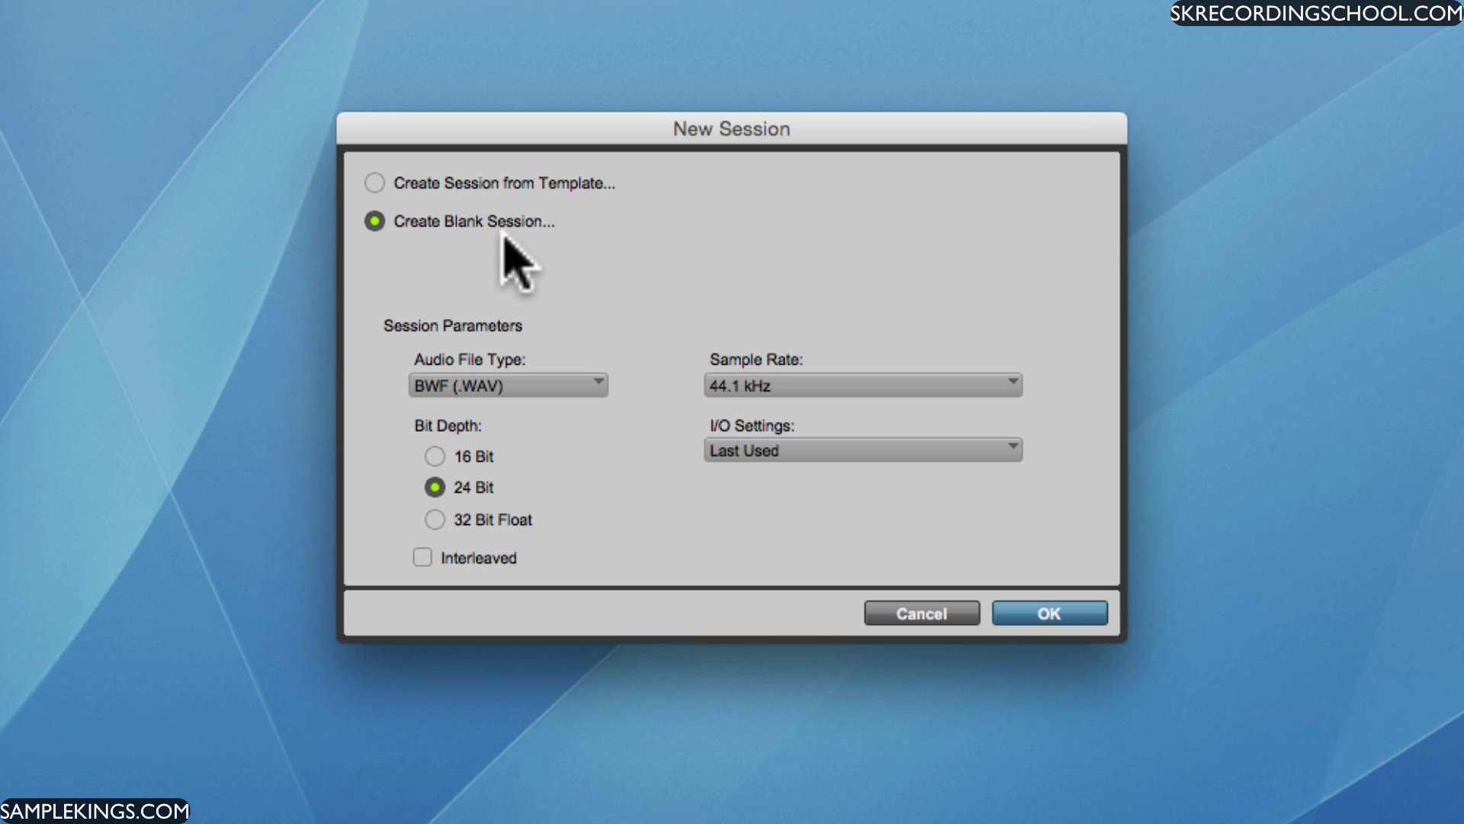
Keep Create Blank Session at 24 Bit, set 48 kHz, then cancel the New Session dialog
{"action": "left_click", "coordinate": [374, 180]}
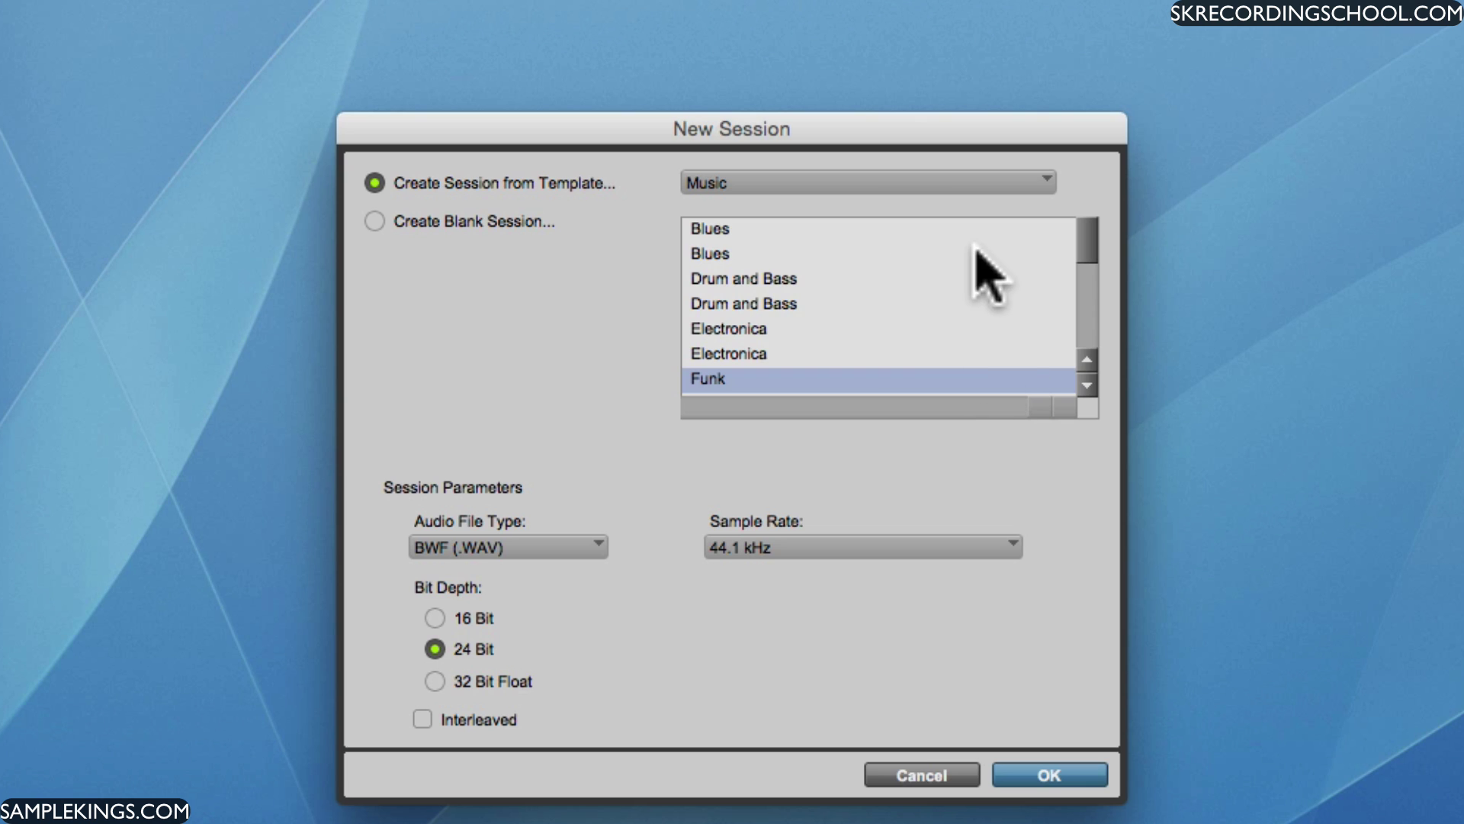
{"action": "left_click", "coordinate": [375, 221]}
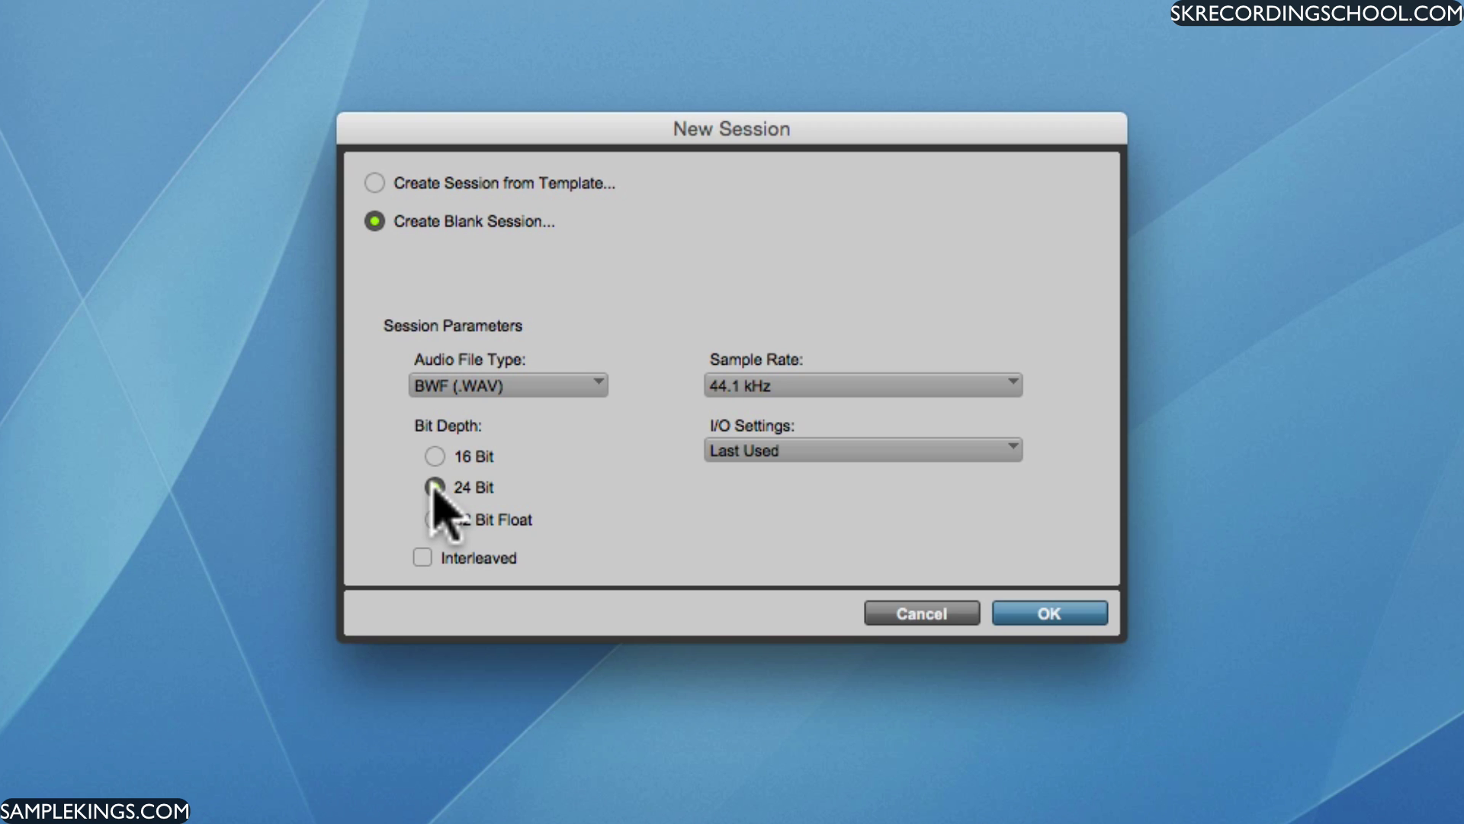
{"action": "left_click", "coordinate": [1014, 389]}
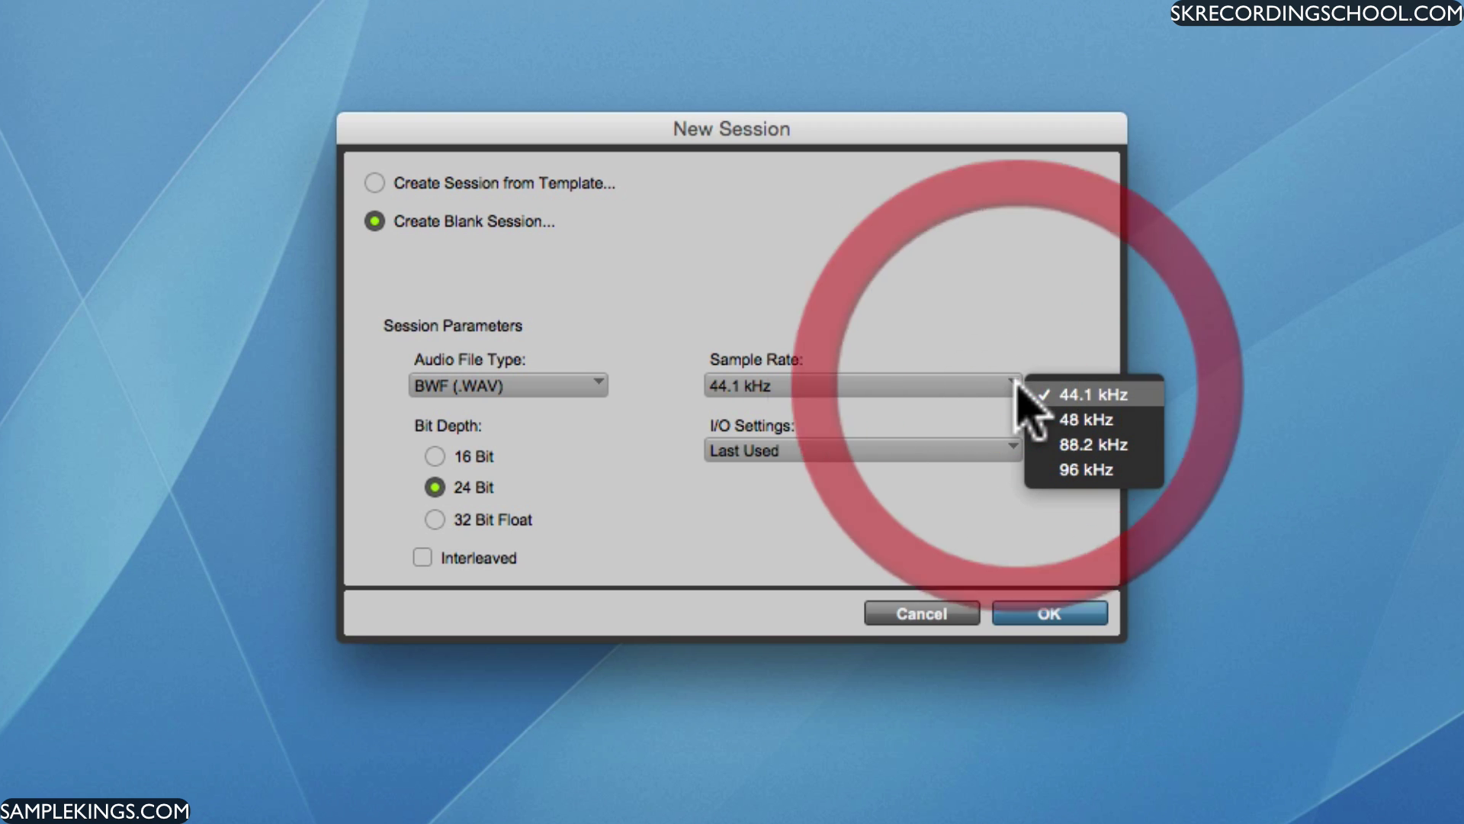
{"action": "left_click", "coordinate": [1059, 419]}
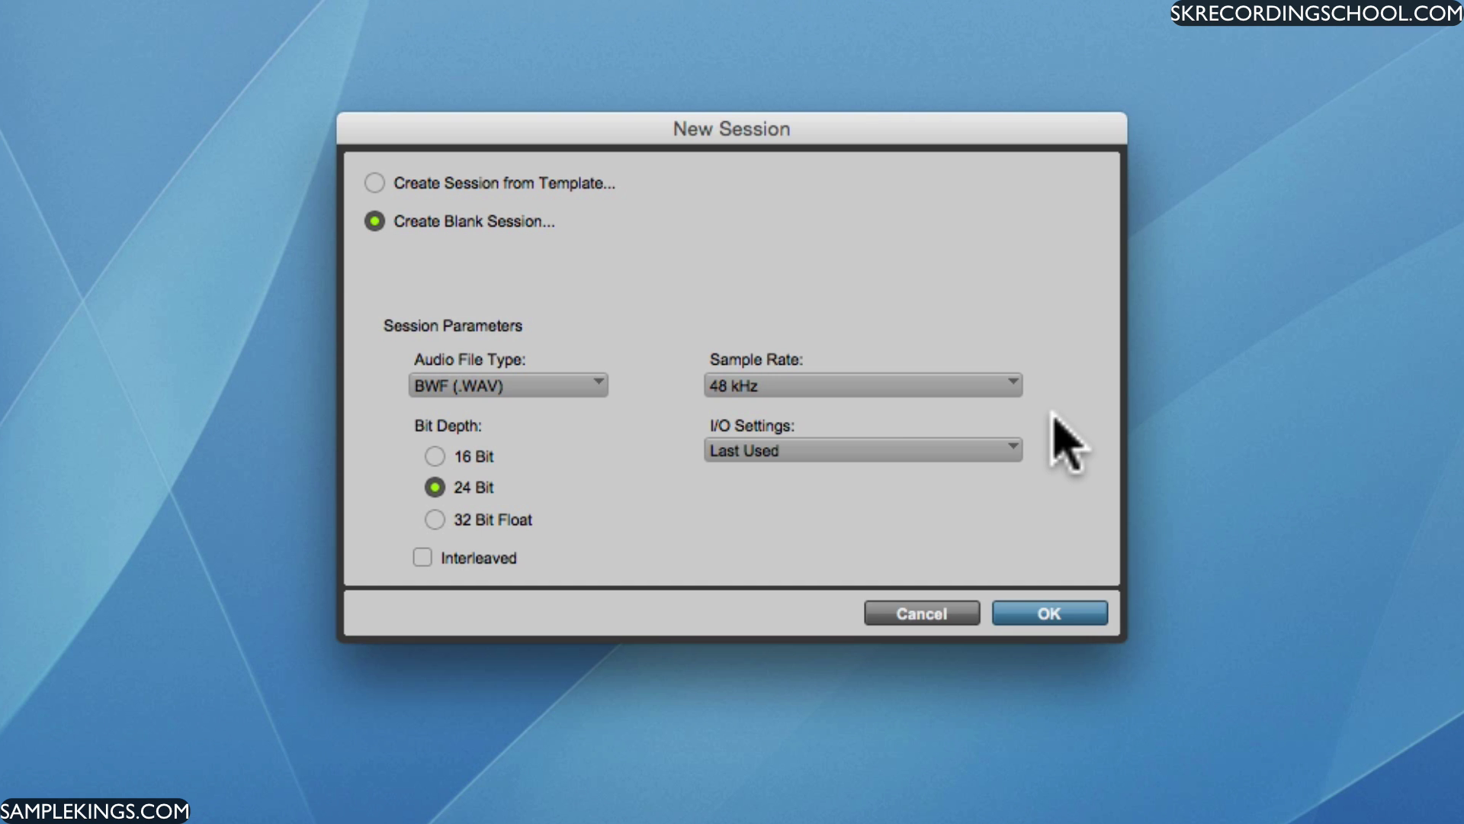
{"action": "left_click", "coordinate": [922, 612]}
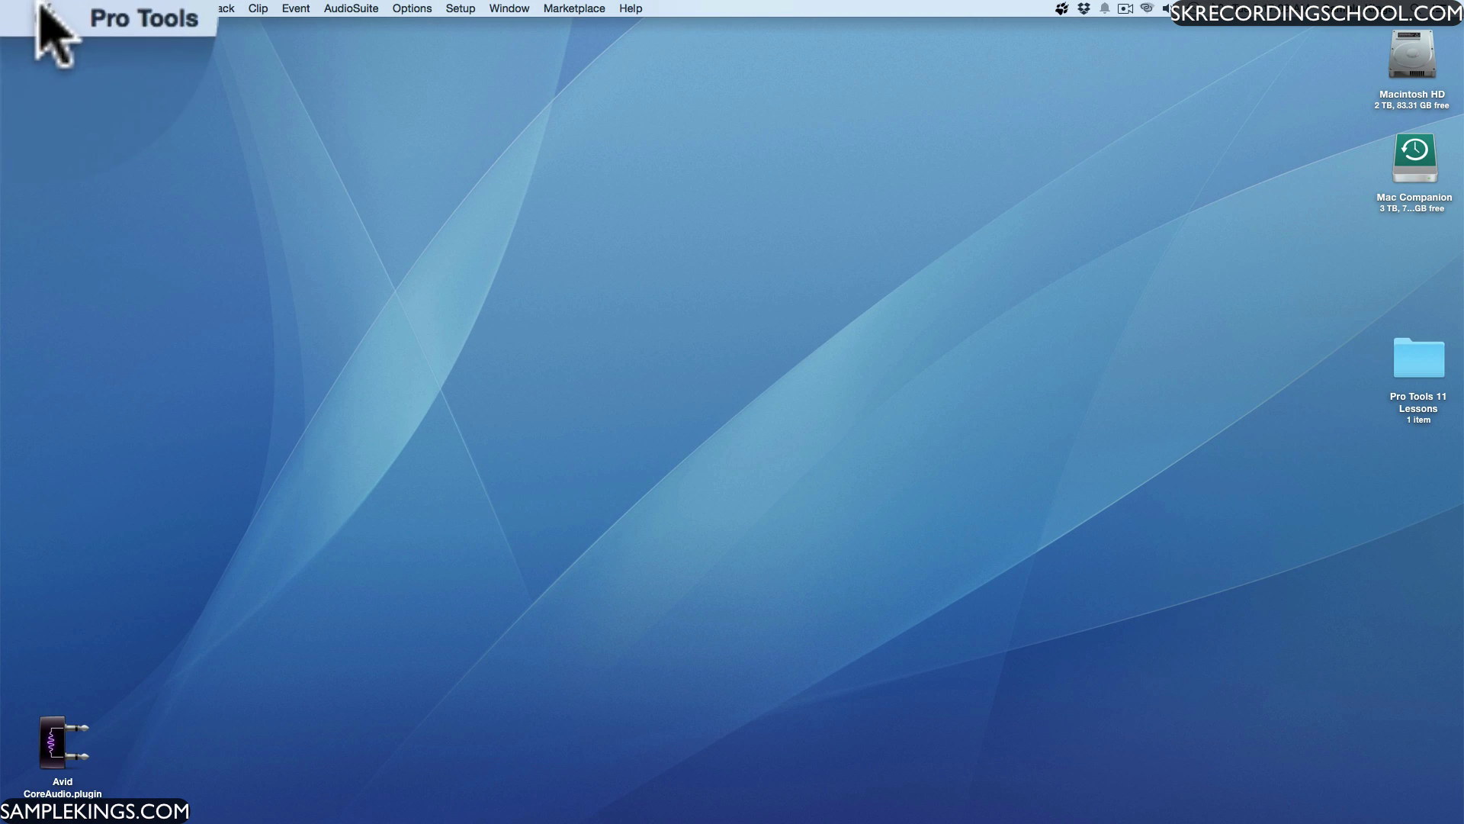
Open About This Mac from the Apple menu to view the OS X Yosemite 10.10.2 details
{"action": "left_click", "coordinate": [17, 8]}
{"action": "left_click", "coordinate": [35, 26]}
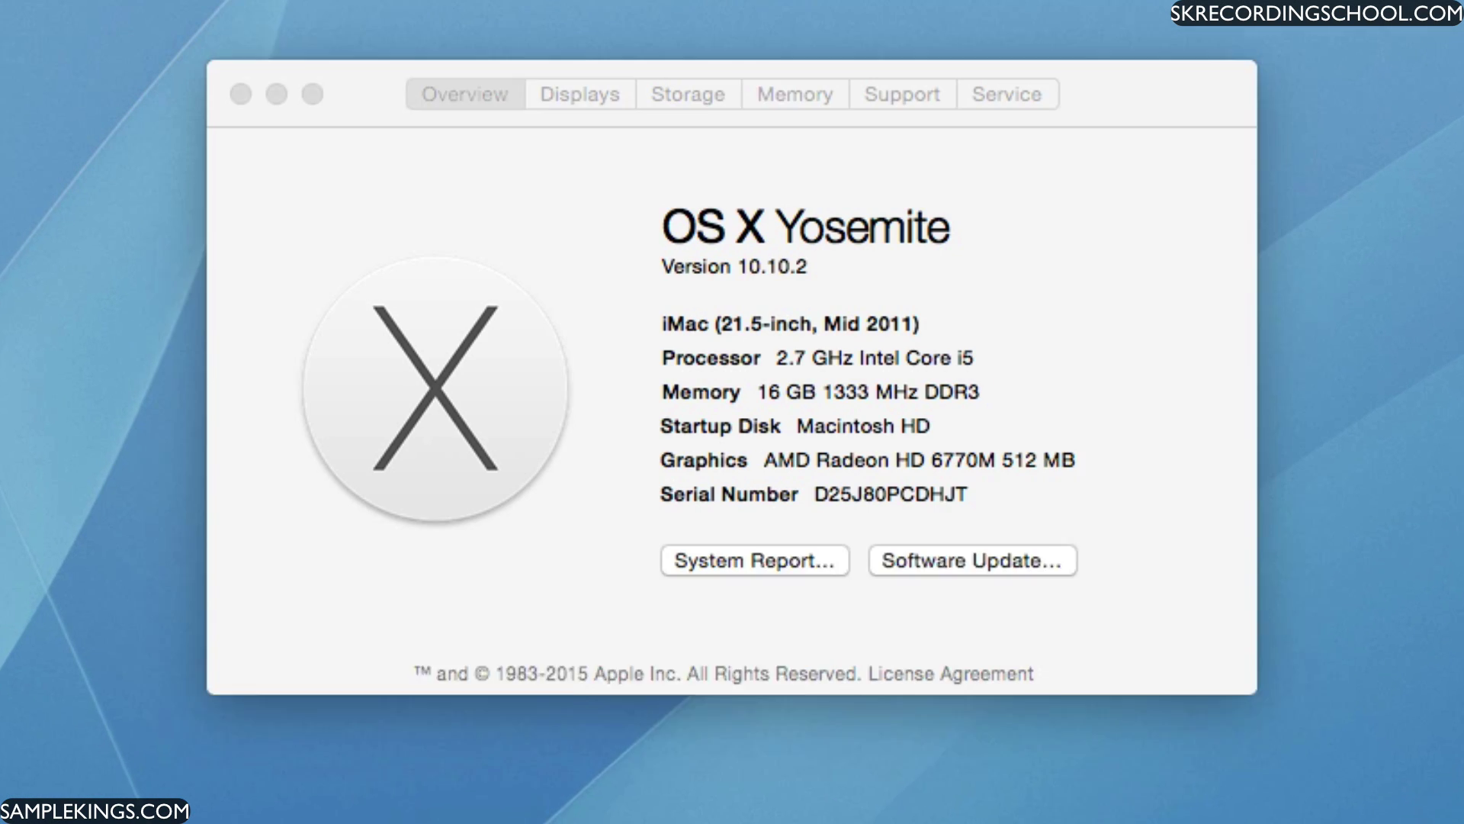